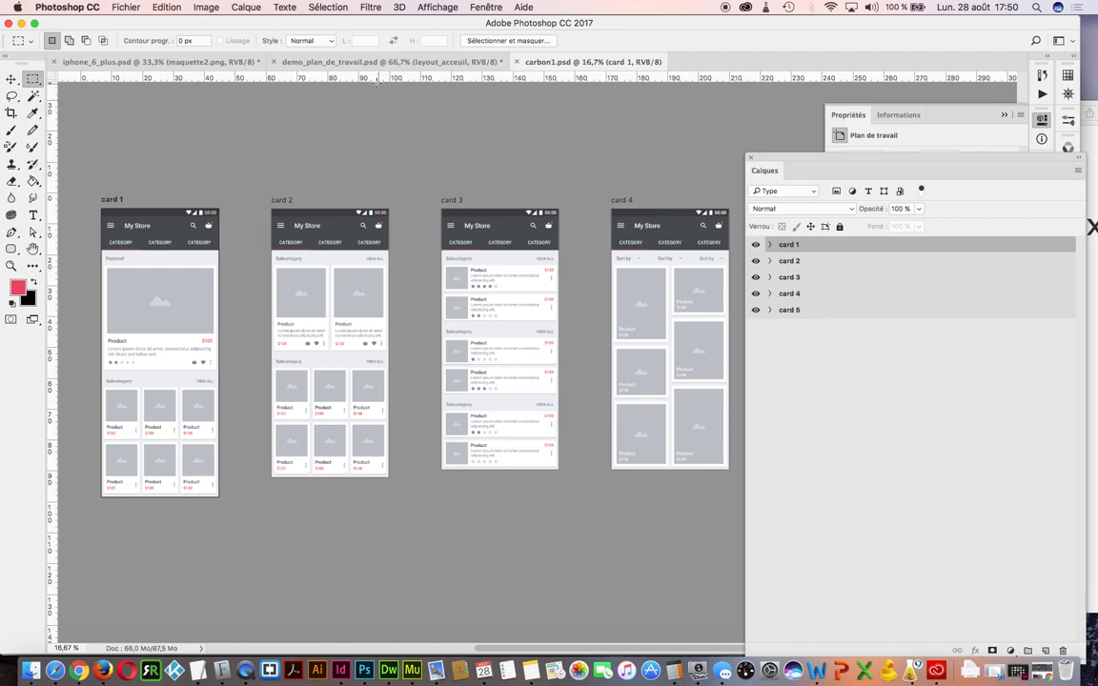
- Switch to the demo_plan_de_travail.psd document, reposition the floating Layers panel and inspect the contents of the layout_acceuil group
{"action": "left_click", "coordinate": [347, 63]}
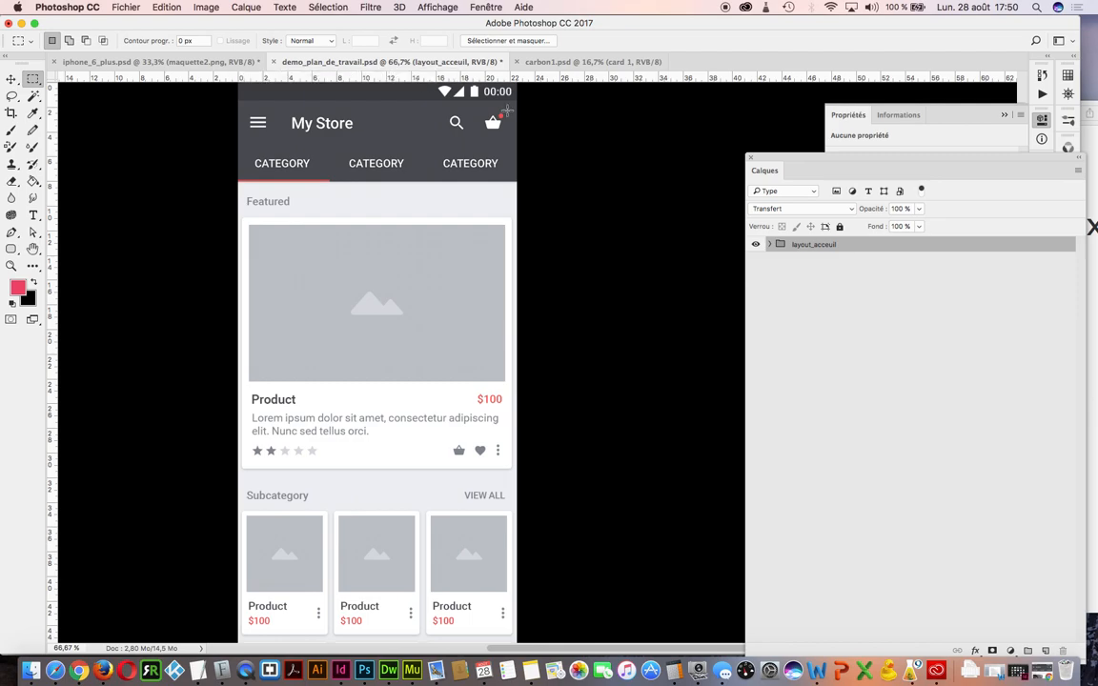
{"action": "left_click_drag", "start_coordinate": [773, 163], "coordinate": [705, 107]}
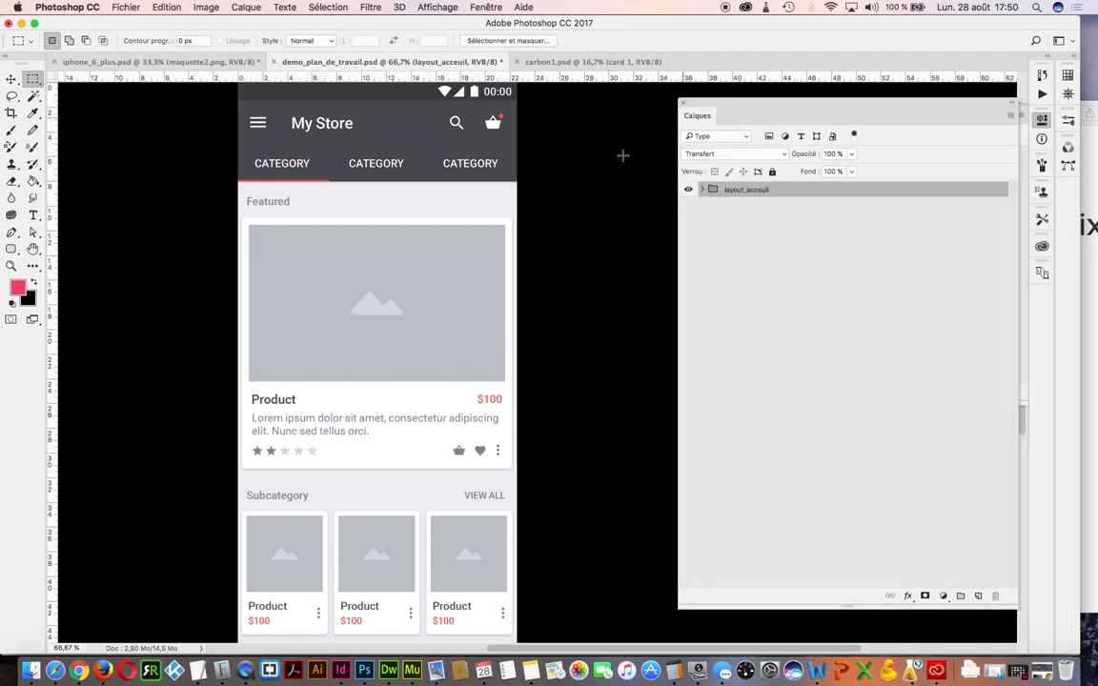
{"action": "scroll", "coordinate": [589, 174], "scroll_direction": "up", "scroll_amount": 1}
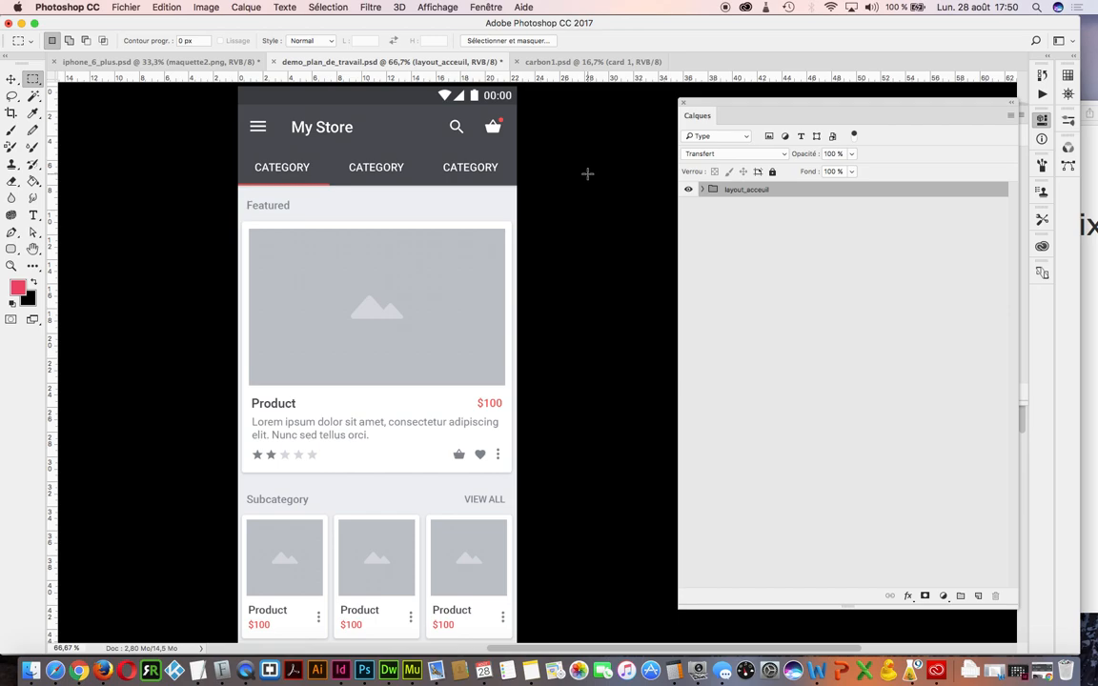
{"action": "left_click", "coordinate": [703, 190]}
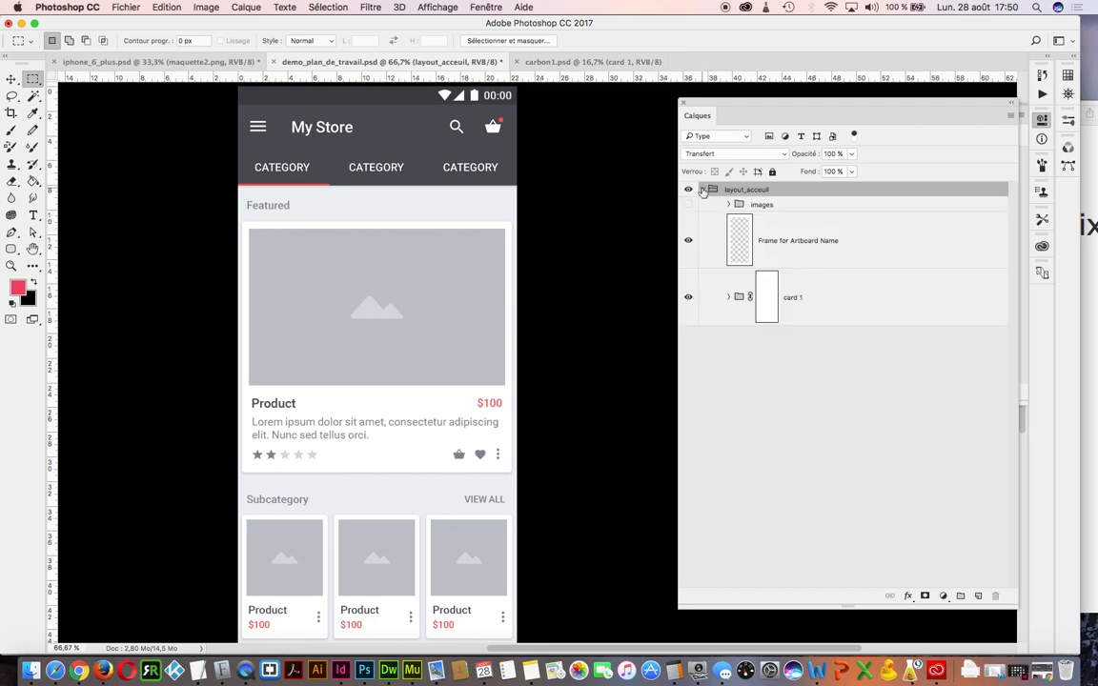
{"action": "left_click", "coordinate": [703, 190]}
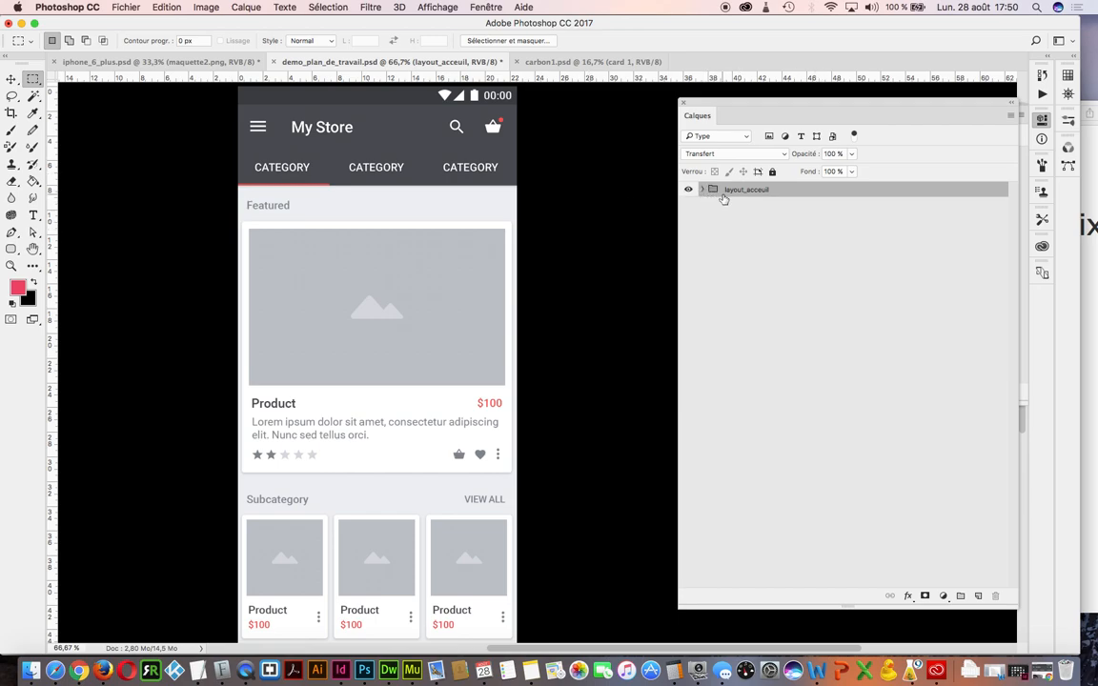
{"action": "left_click", "coordinate": [1012, 116]}
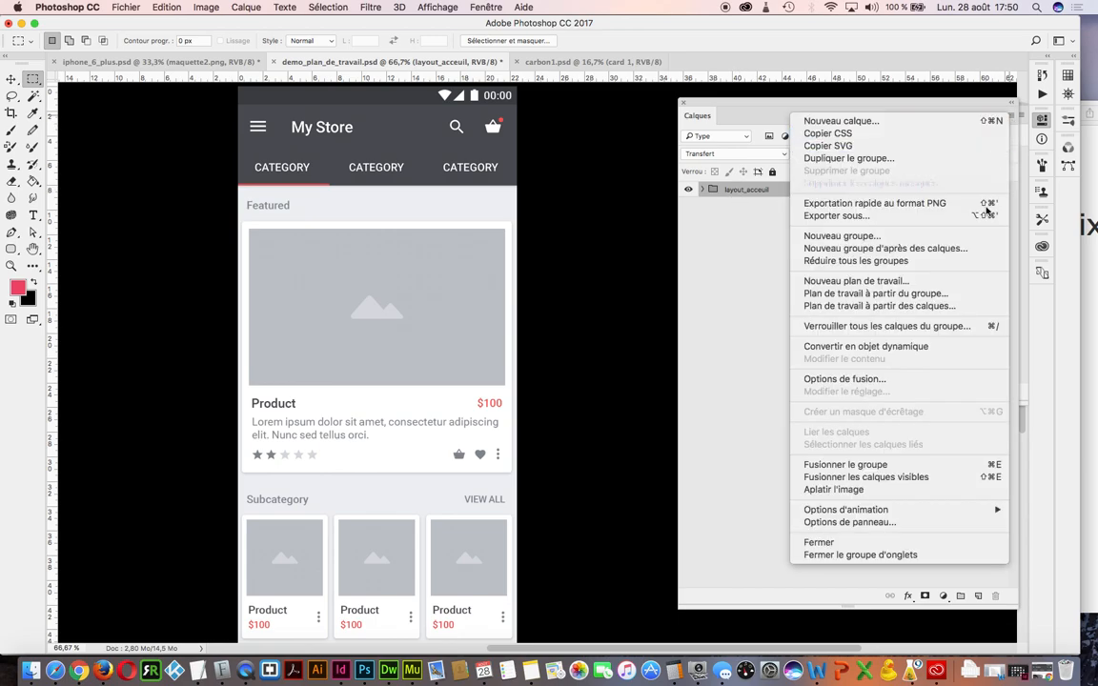
{"action": "left_click", "coordinate": [971, 306]}
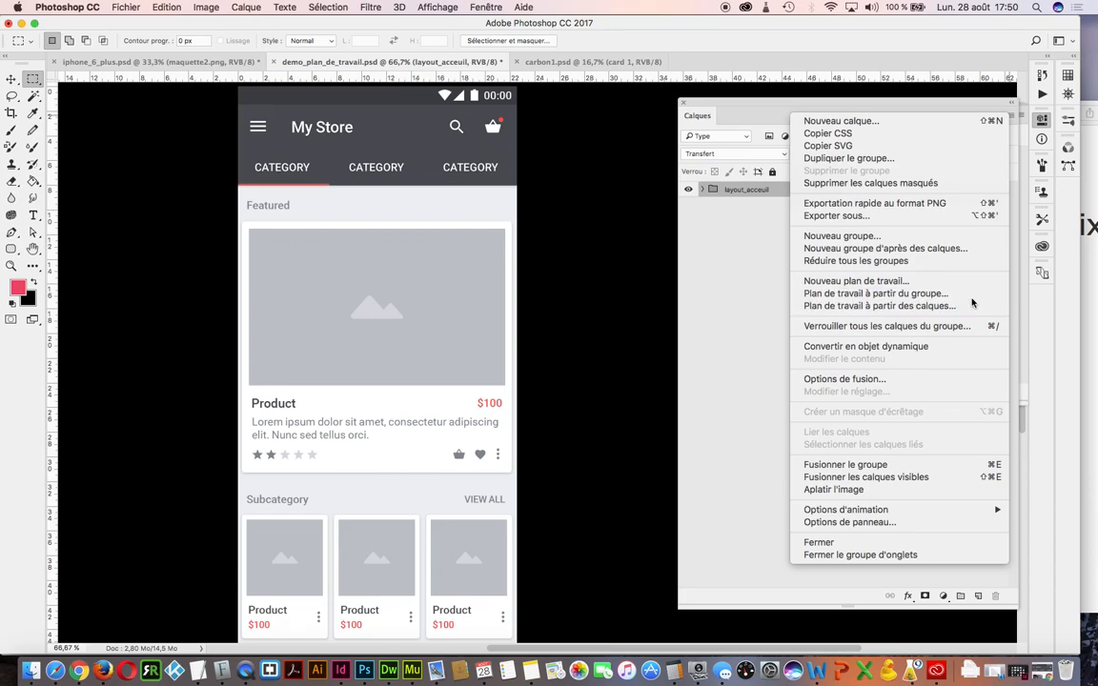
{"action": "scroll", "coordinate": [630, 282], "scroll_direction": "up", "scroll_amount": 5}
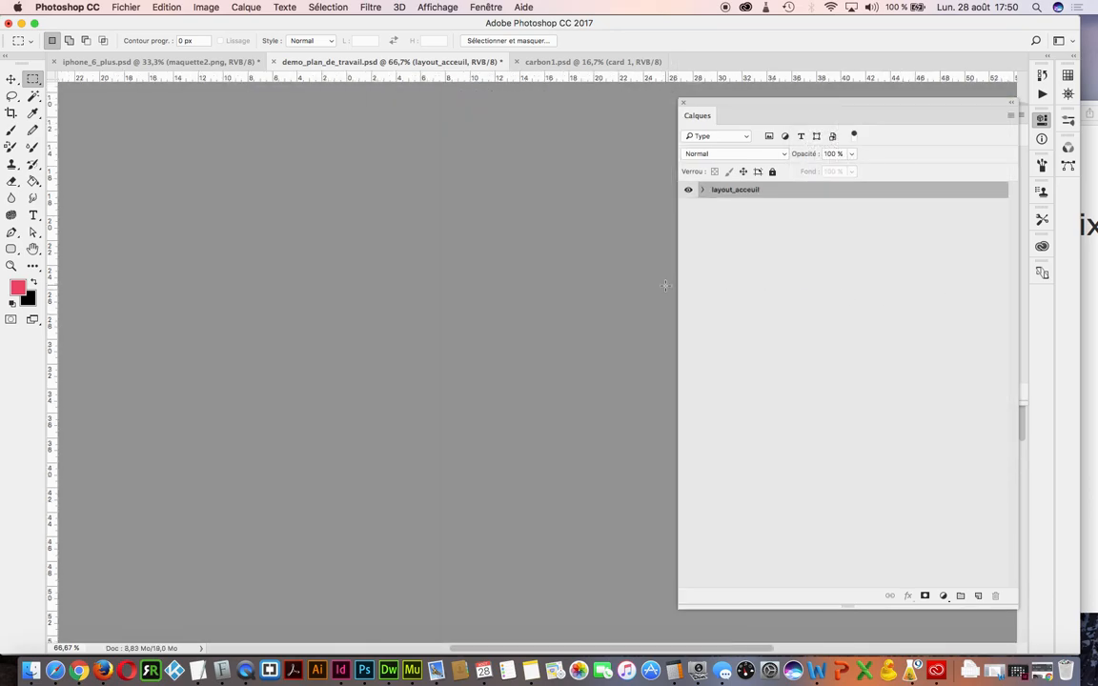
{"action": "key", "text": "super+z"}
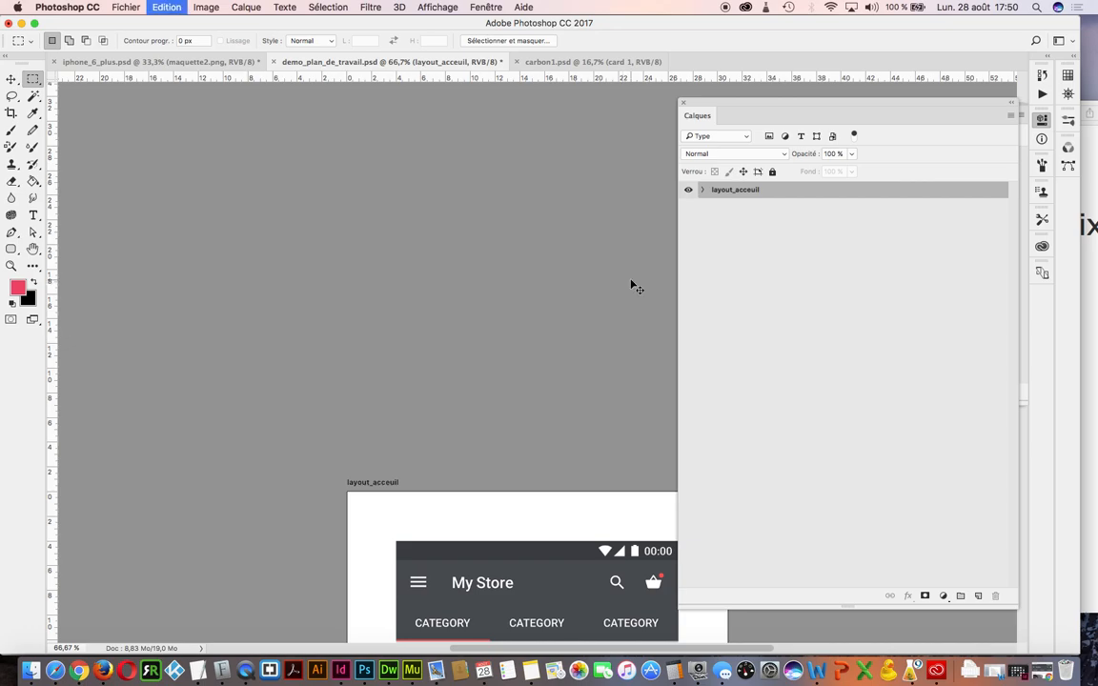
{"action": "left_click_drag", "start_coordinate": [490, 462], "coordinate": [496, 212]}
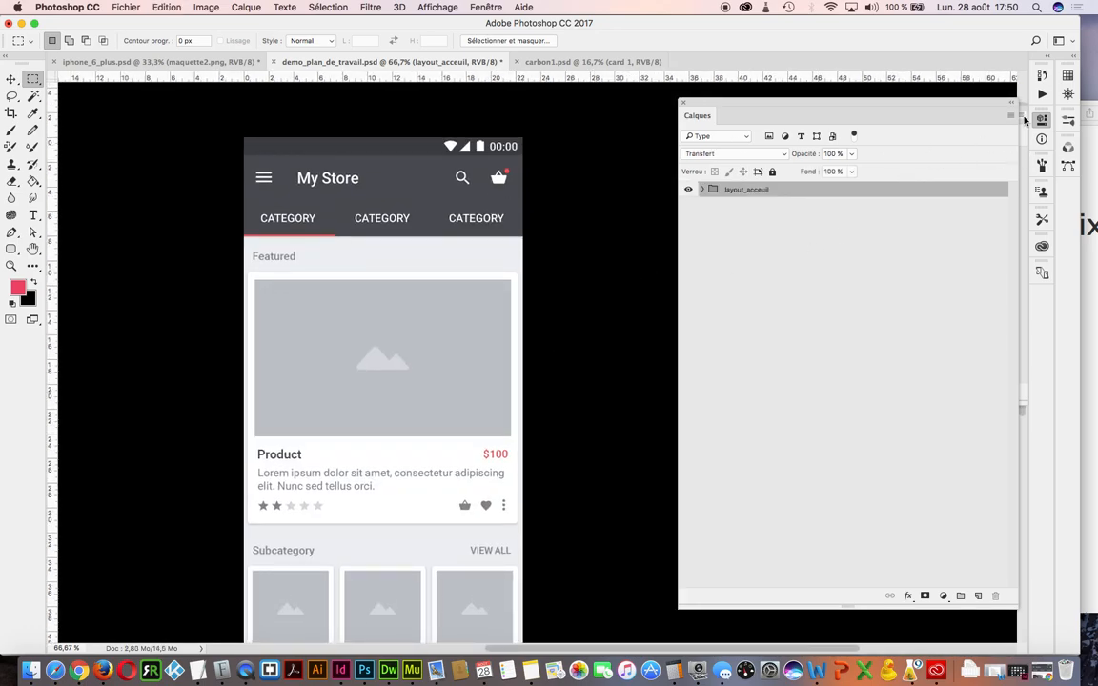
- Create an artboard named "accueil" from the layout_acceuil group with the iPhone 5 preset, and collapse it in the layer list
{"action": "left_click", "coordinate": [1011, 116]}
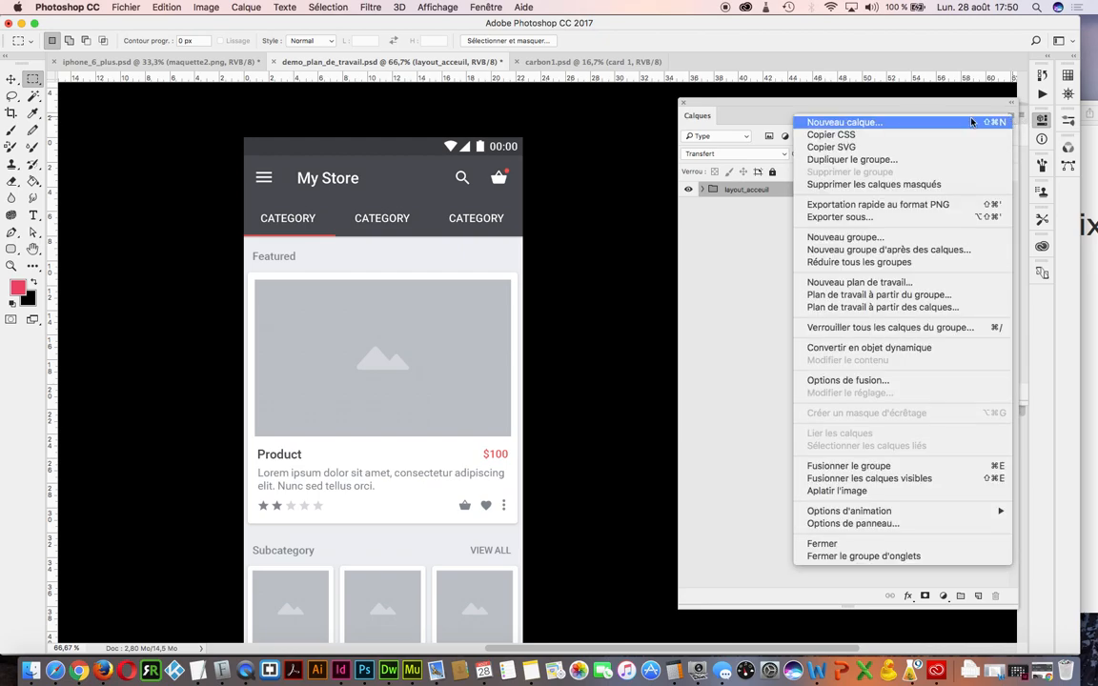
{"action": "left_click", "coordinate": [953, 307]}
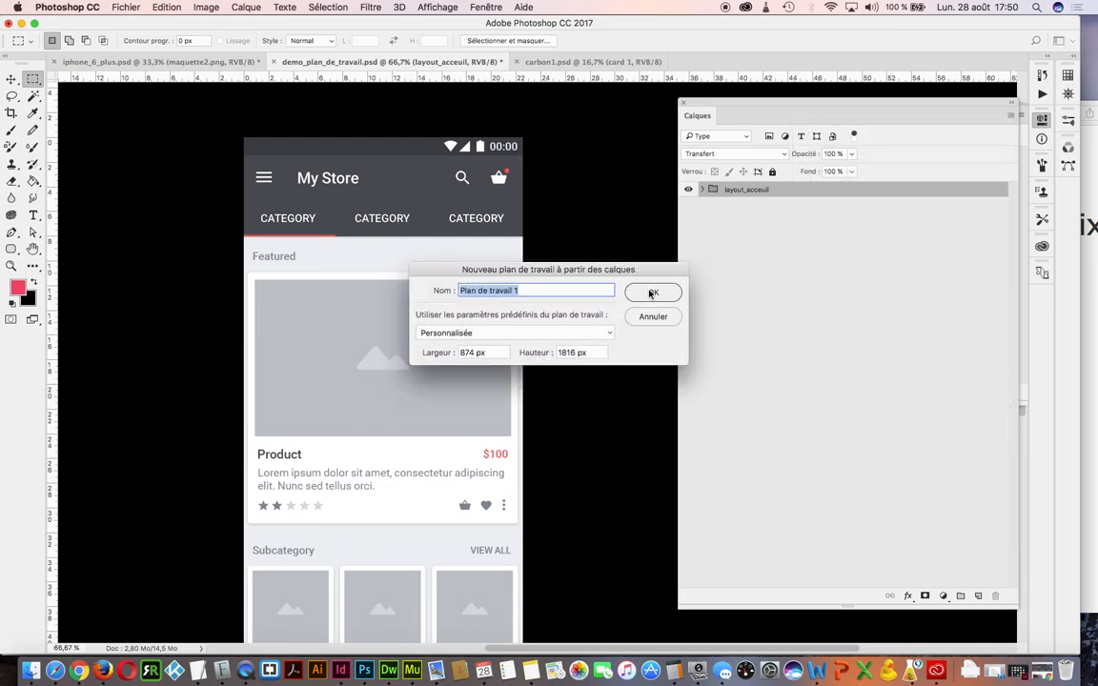
{"action": "type", "text": "accueil"}
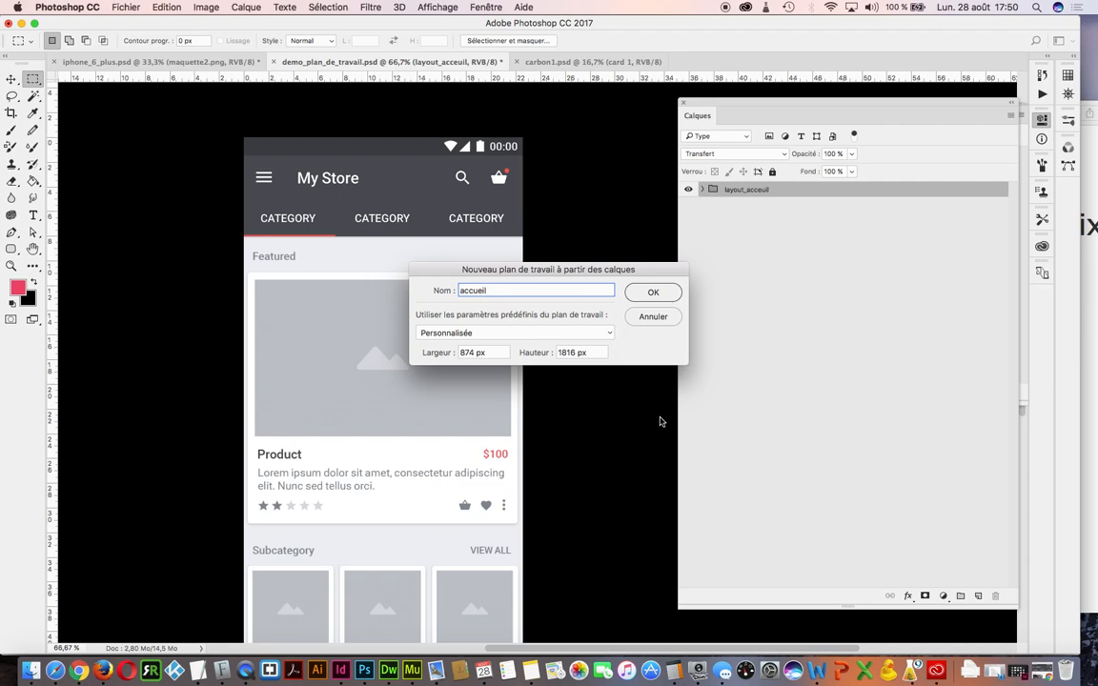
{"action": "left_click", "coordinate": [598, 332]}
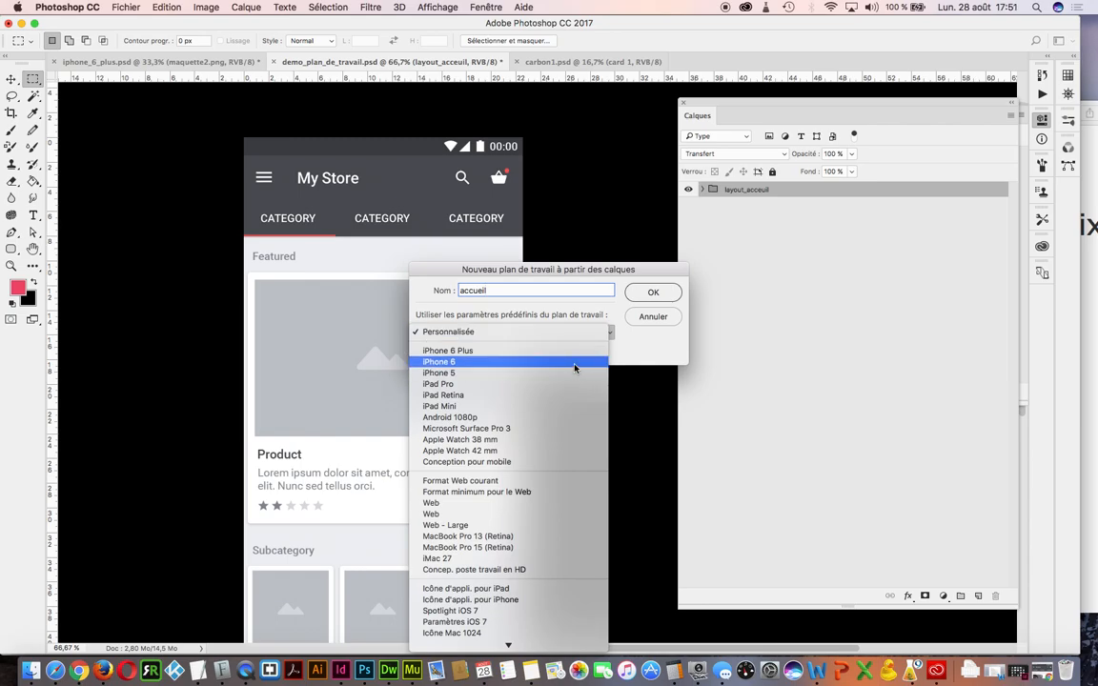
{"action": "left_click", "coordinate": [574, 365]}
{"action": "left_click", "coordinate": [507, 331]}
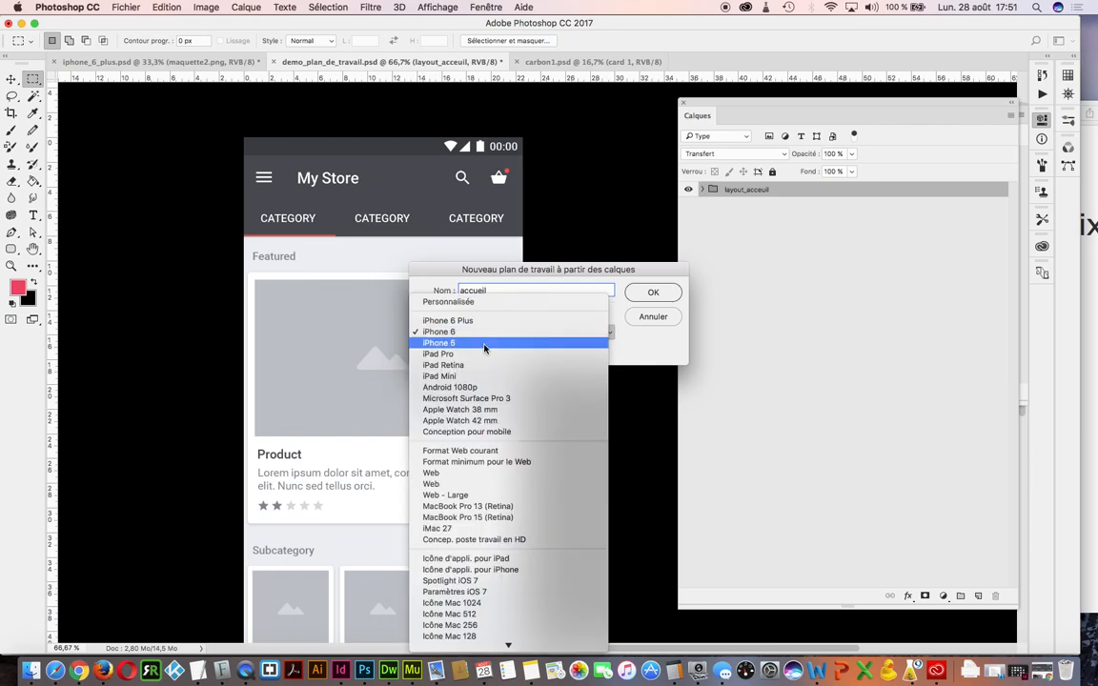
{"action": "left_click", "coordinate": [482, 343]}
{"action": "left_click", "coordinate": [484, 333]}
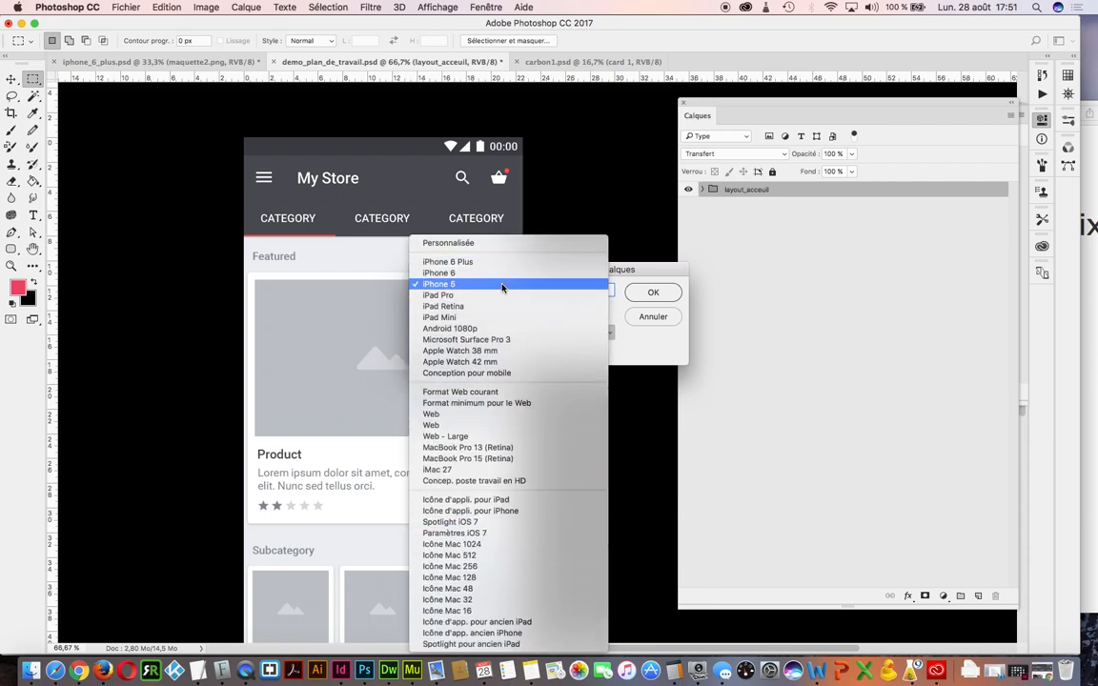
{"action": "left_click", "coordinate": [491, 284]}
{"action": "left_click", "coordinate": [652, 294]}
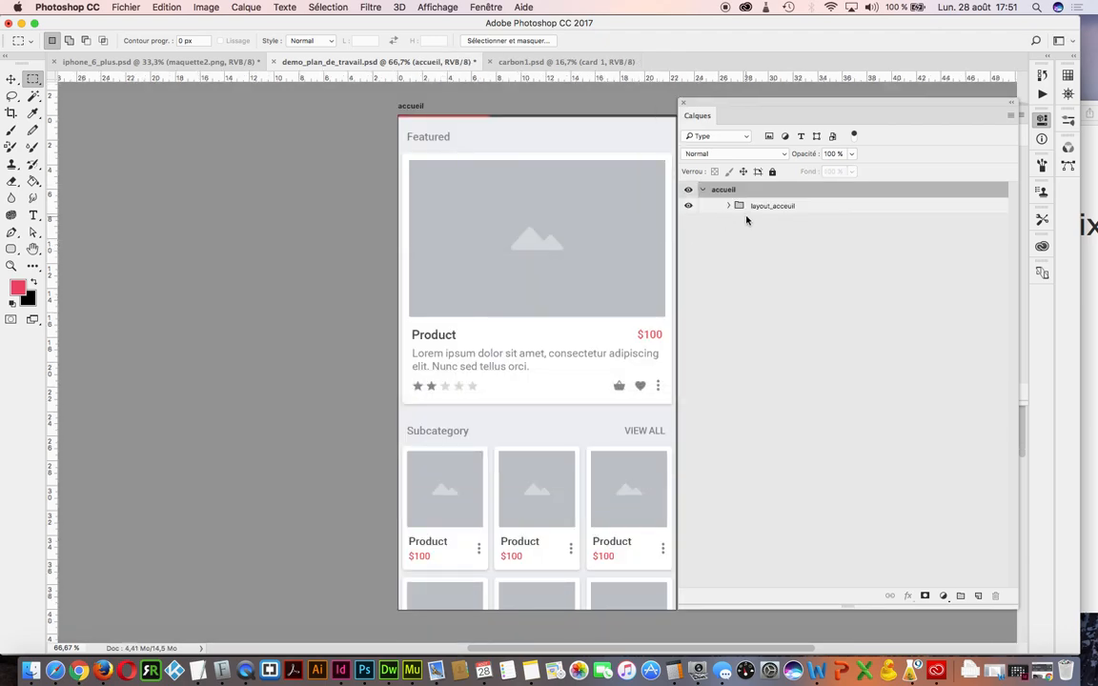
{"action": "left_click", "coordinate": [703, 190]}
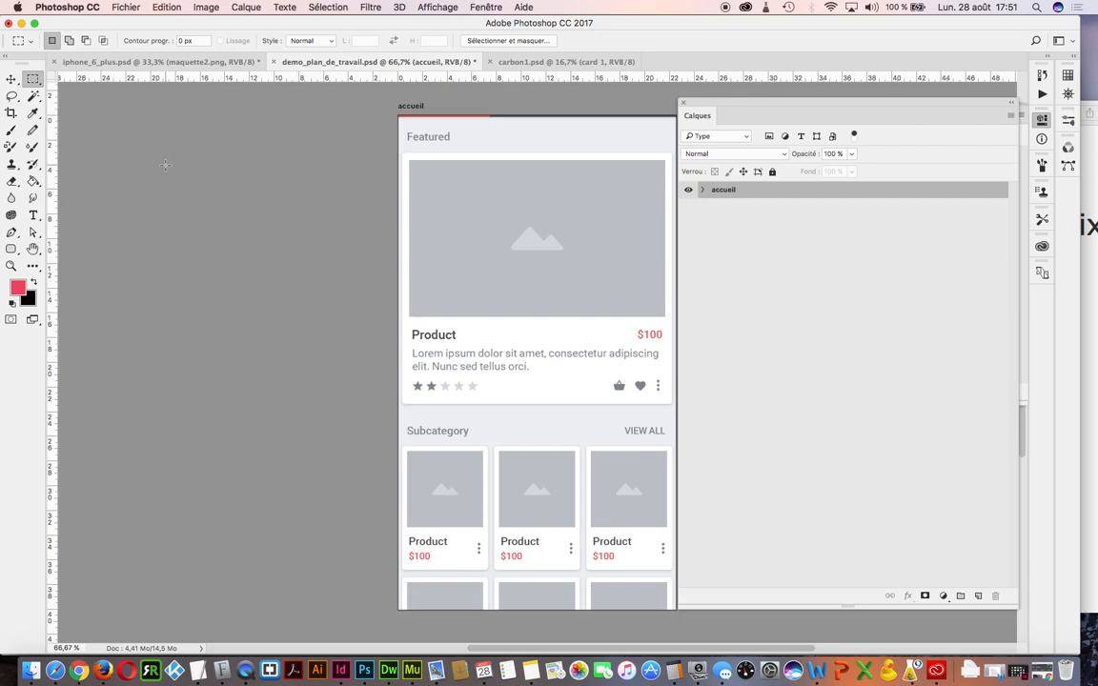
- Try moving the whole accueil artboard slightly downward and undo the move
{"action": "left_click", "coordinate": [11, 80]}
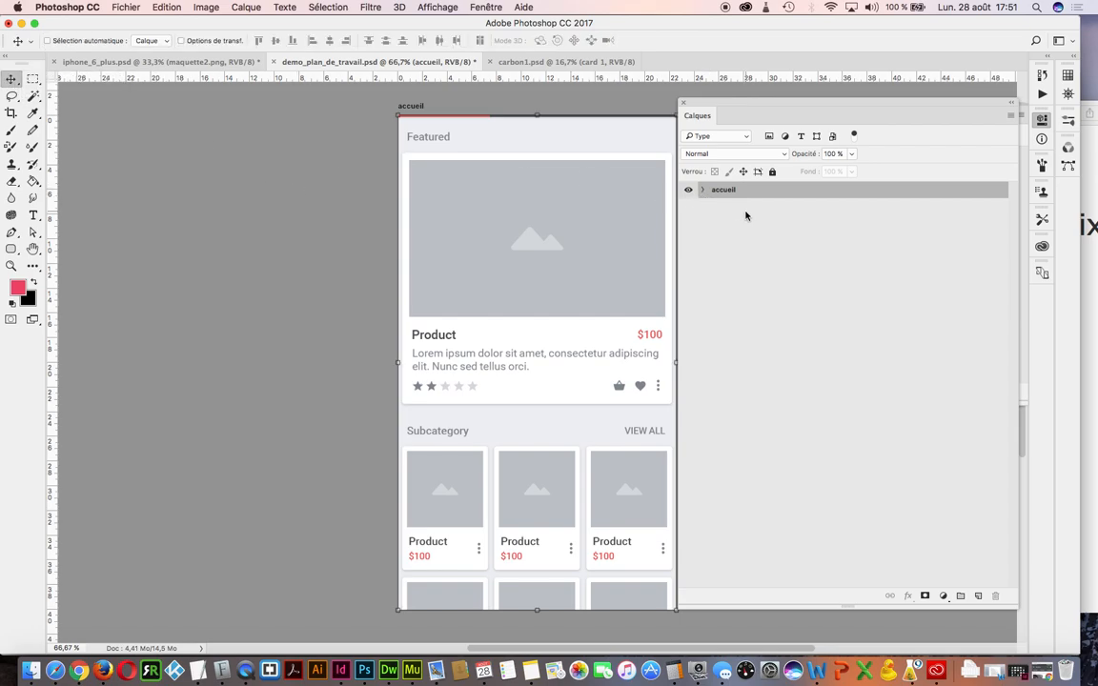
{"action": "left_click_drag", "start_coordinate": [512, 203], "coordinate": [515, 229]}
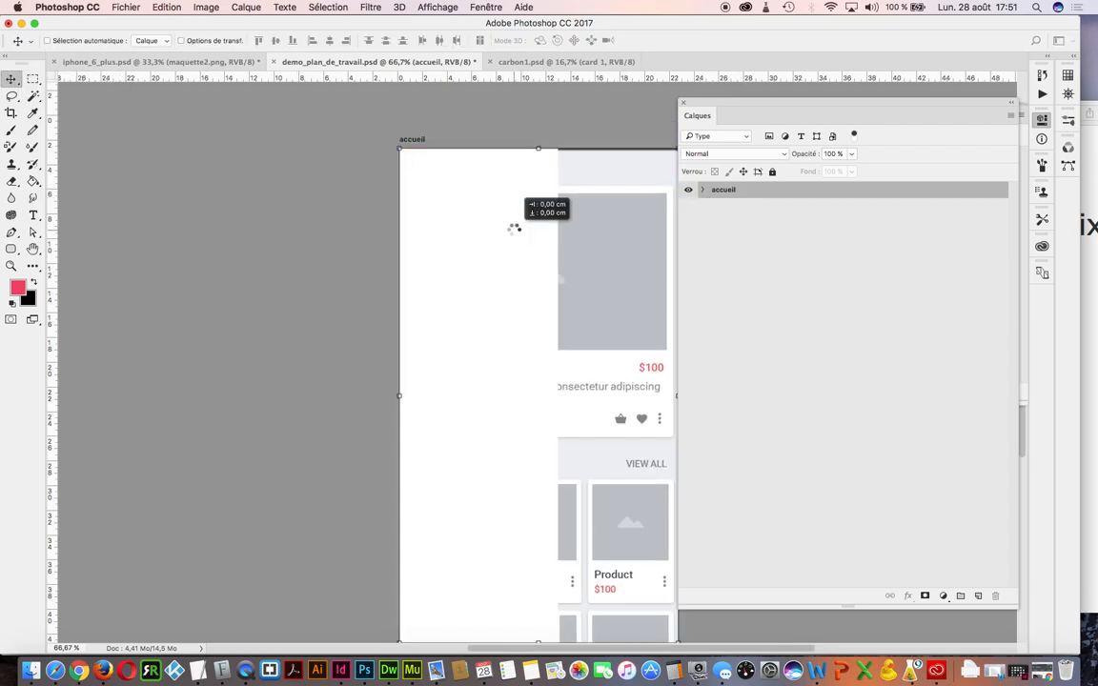
{"action": "key", "text": "super+z"}
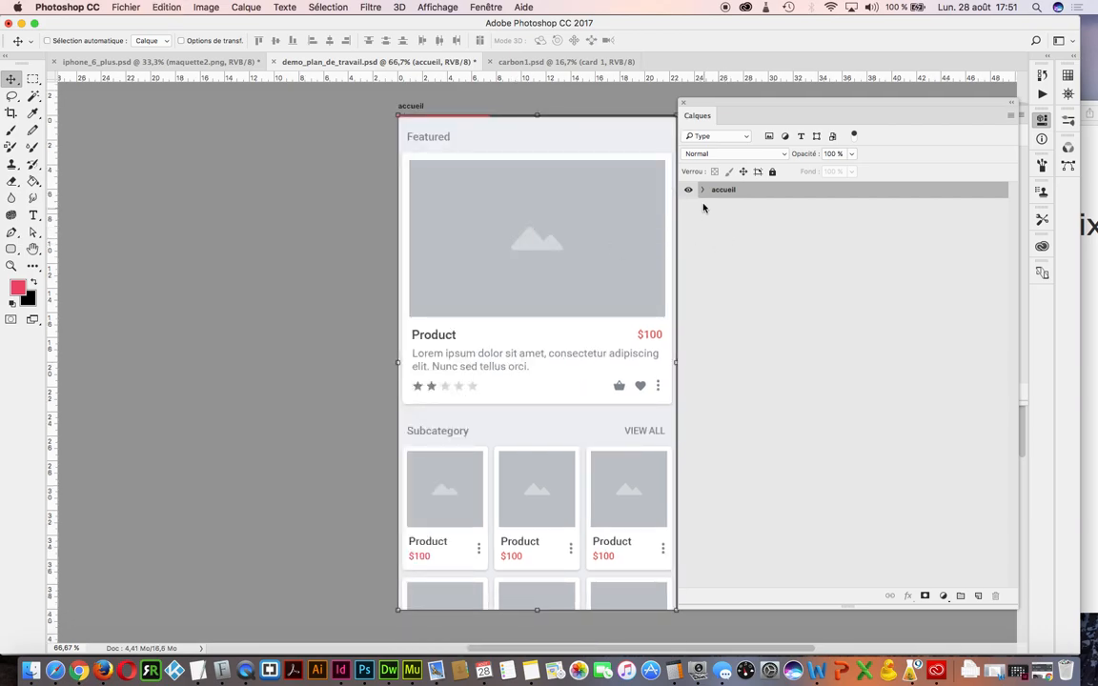
- Move the layout_acceuil group down inside the accueil artboard so the My Store header sits at the artboard's upper edge
{"action": "left_click", "coordinate": [703, 190]}
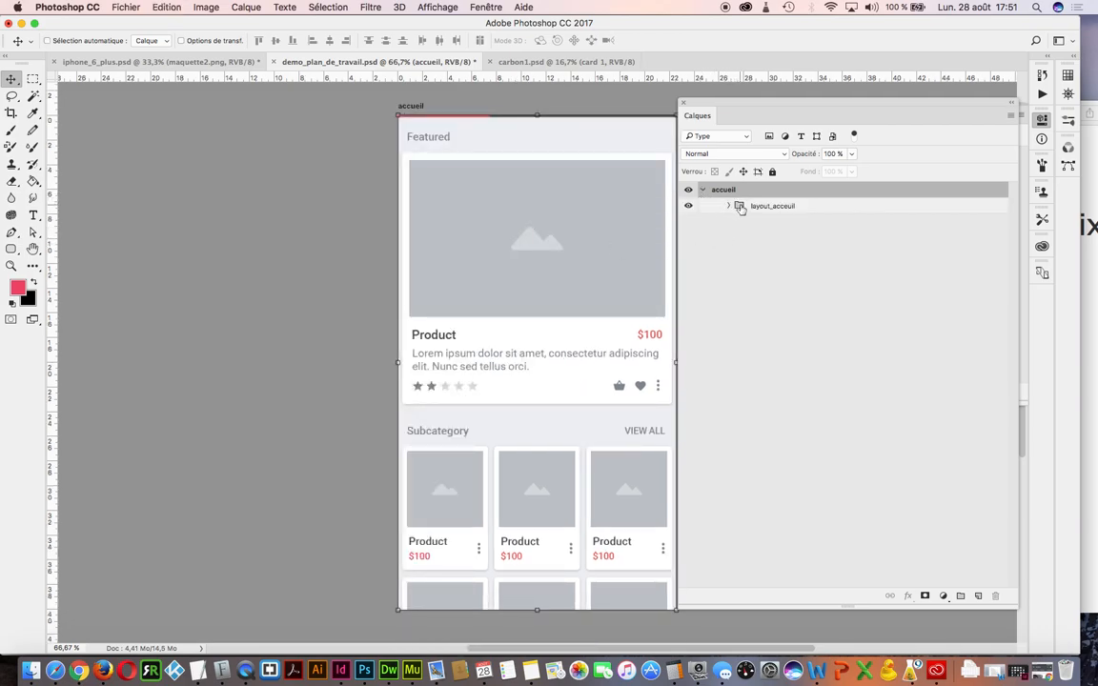
{"action": "left_click", "coordinate": [758, 207]}
{"action": "left_click_drag", "start_coordinate": [480, 214], "coordinate": [473, 297]}
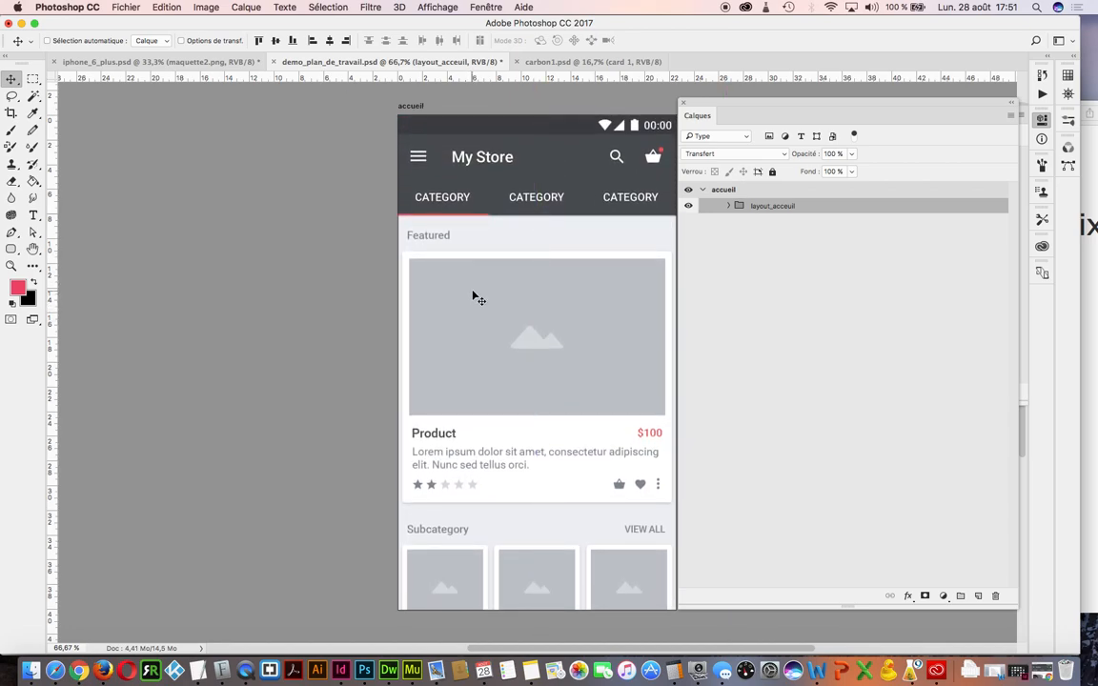
- Check the accueil artboard and its layout_acceuil group by hiding and showing each of them
{"action": "left_click", "coordinate": [722, 190]}
{"action": "left_click", "coordinate": [690, 191]}
{"action": "left_click", "coordinate": [689, 192]}
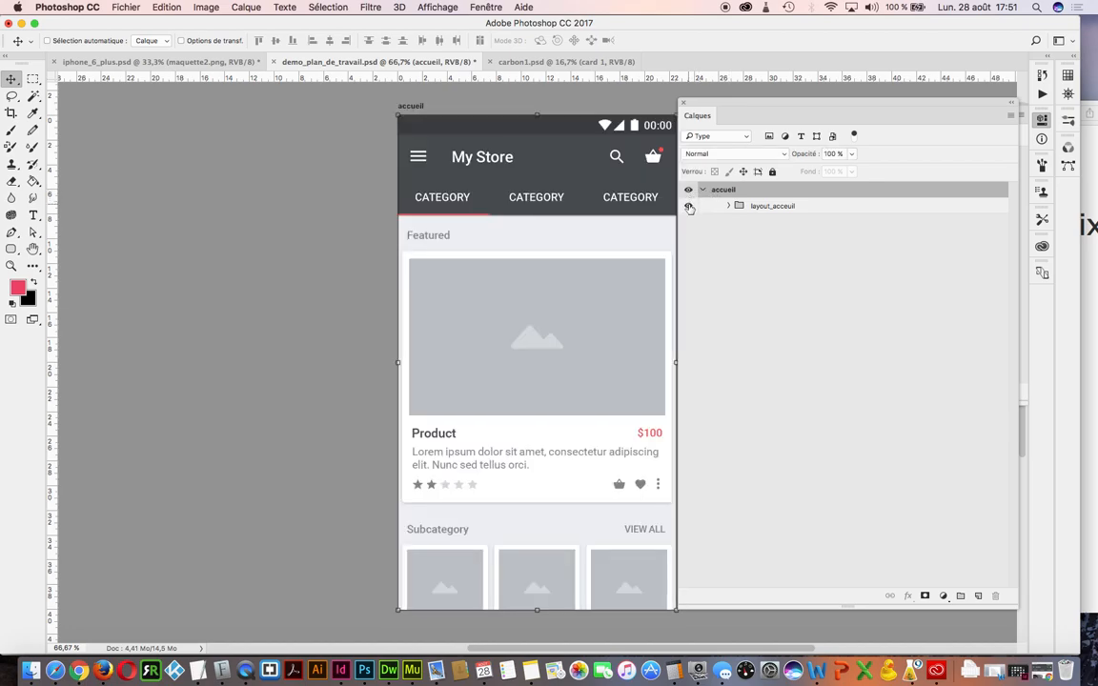
{"action": "left_click", "coordinate": [688, 206]}
{"action": "left_click", "coordinate": [689, 207]}
- Show the accueil artboard's properties and set its X position to 0 px
{"action": "left_click_drag", "start_coordinate": [629, 238], "coordinate": [476, 233]}
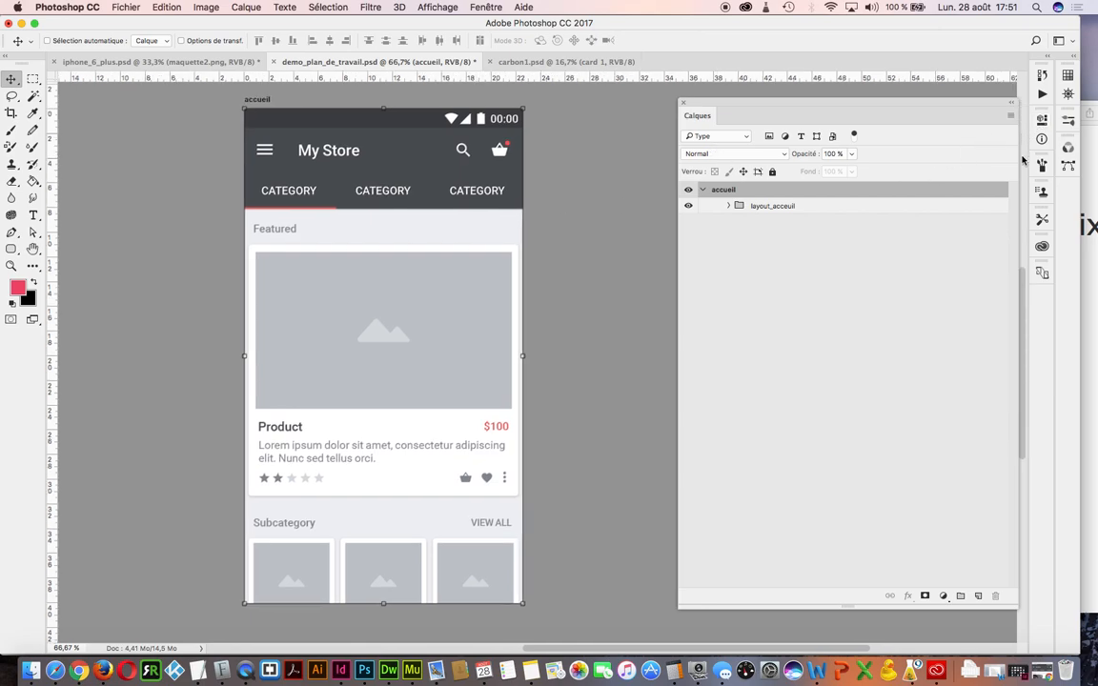
{"action": "left_click", "coordinate": [1042, 121]}
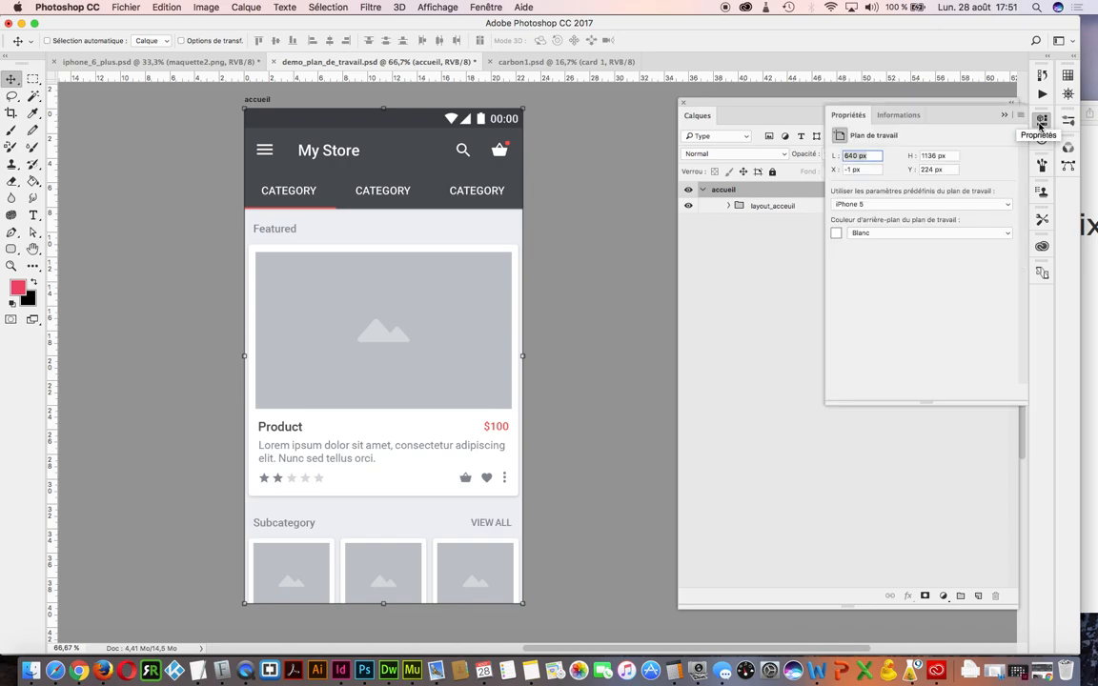
{"action": "left_click", "coordinate": [934, 157]}
{"action": "left_click", "coordinate": [860, 157]}
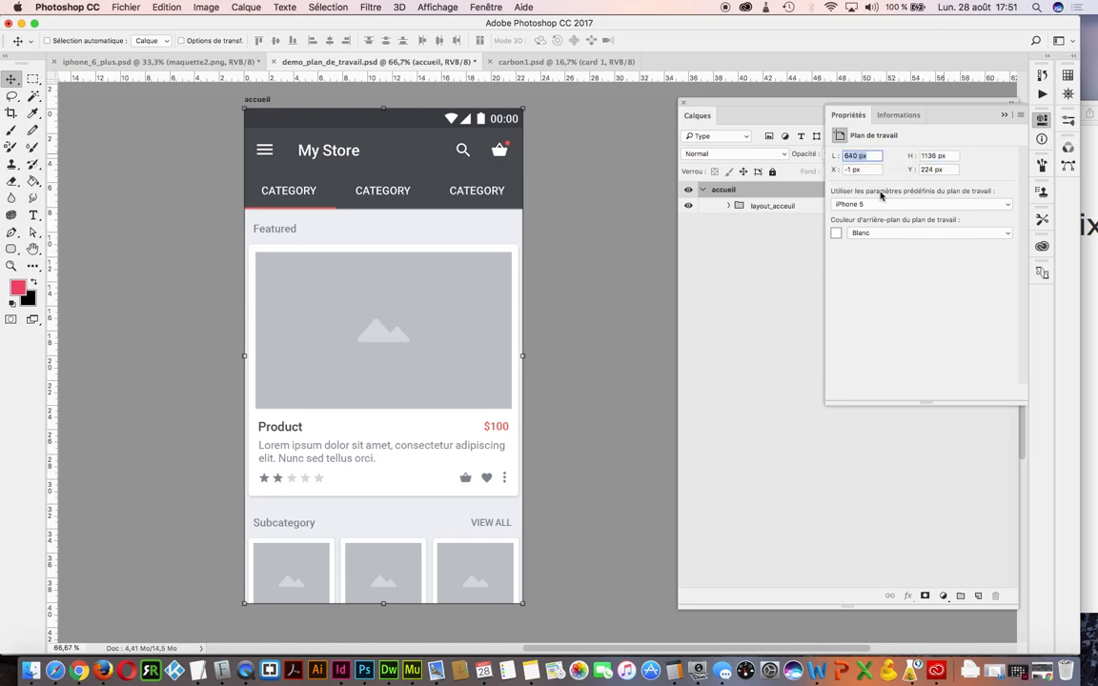
{"action": "left_click_drag", "start_coordinate": [851, 169], "coordinate": [837, 170]}
{"action": "type", "text": "0"}
{"action": "key", "text": "Return"}
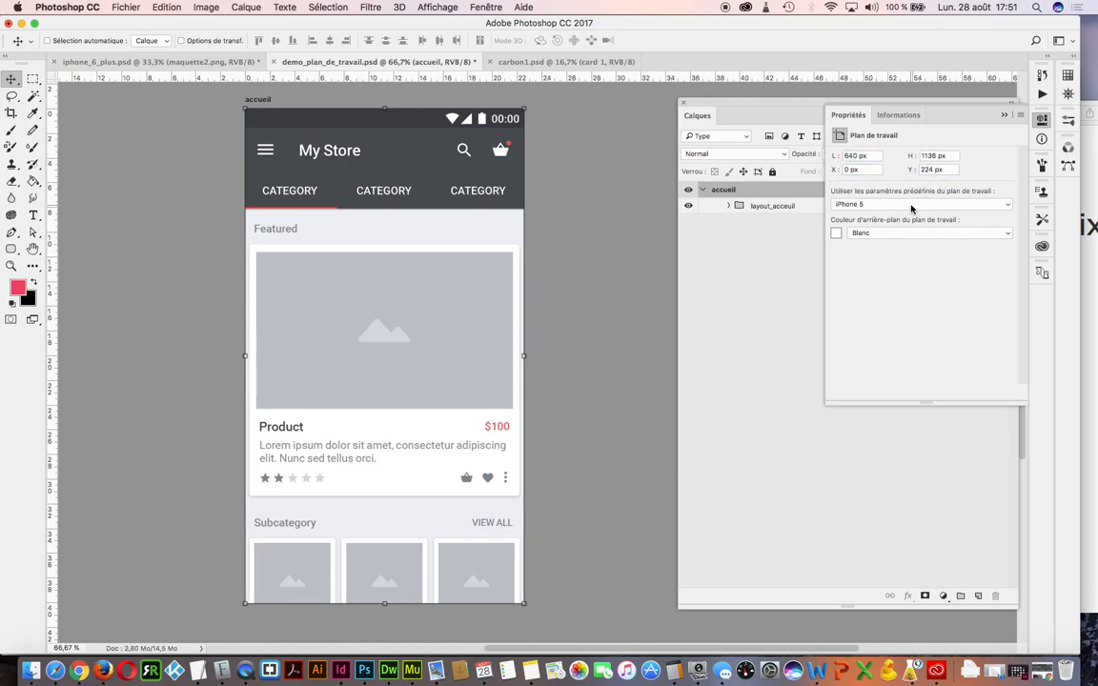
{"action": "left_click", "coordinate": [911, 205]}
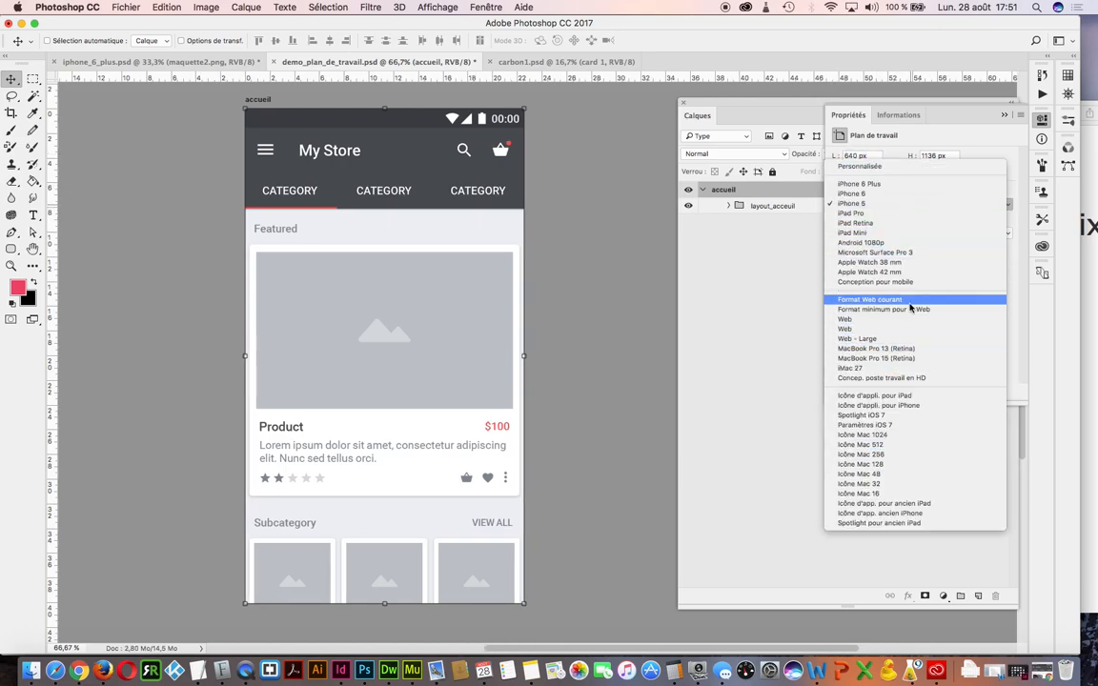
{"action": "left_click", "coordinate": [1012, 294]}
{"action": "left_click", "coordinate": [801, 297]}
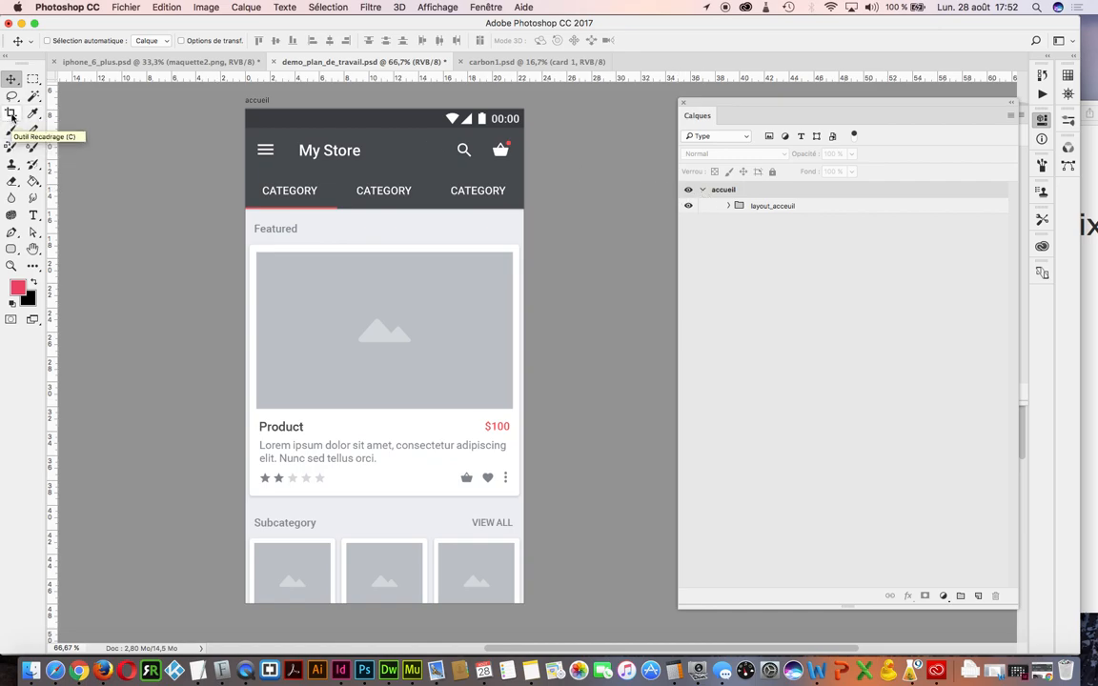
{"action": "left_click", "coordinate": [11, 79]}
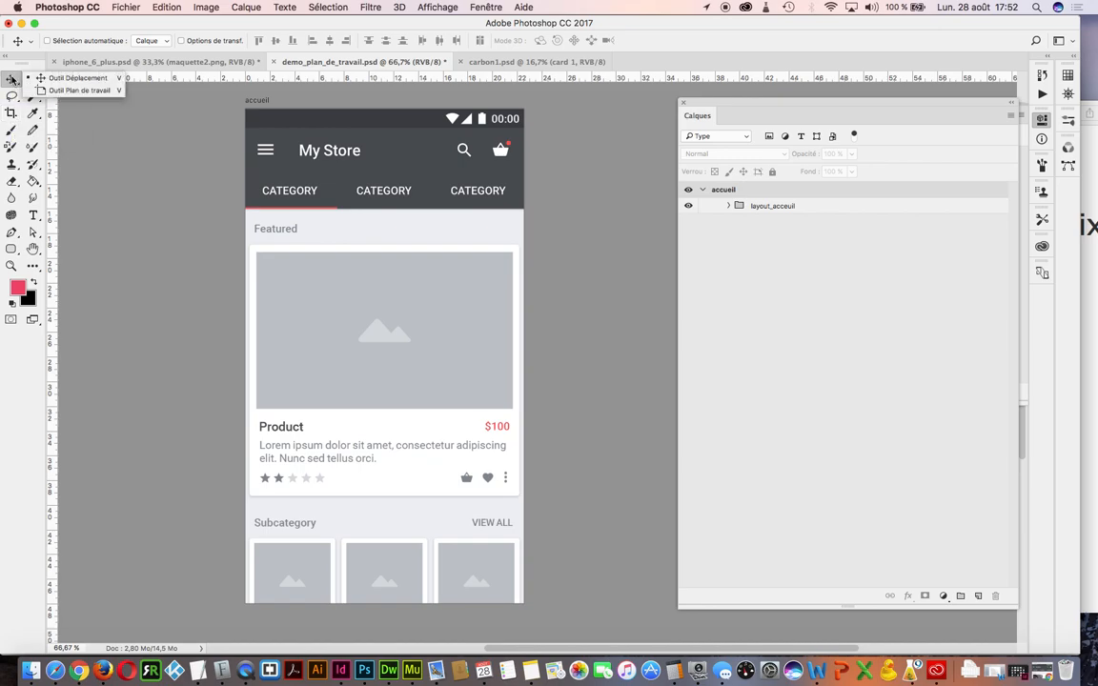
{"action": "left_click", "coordinate": [72, 91]}
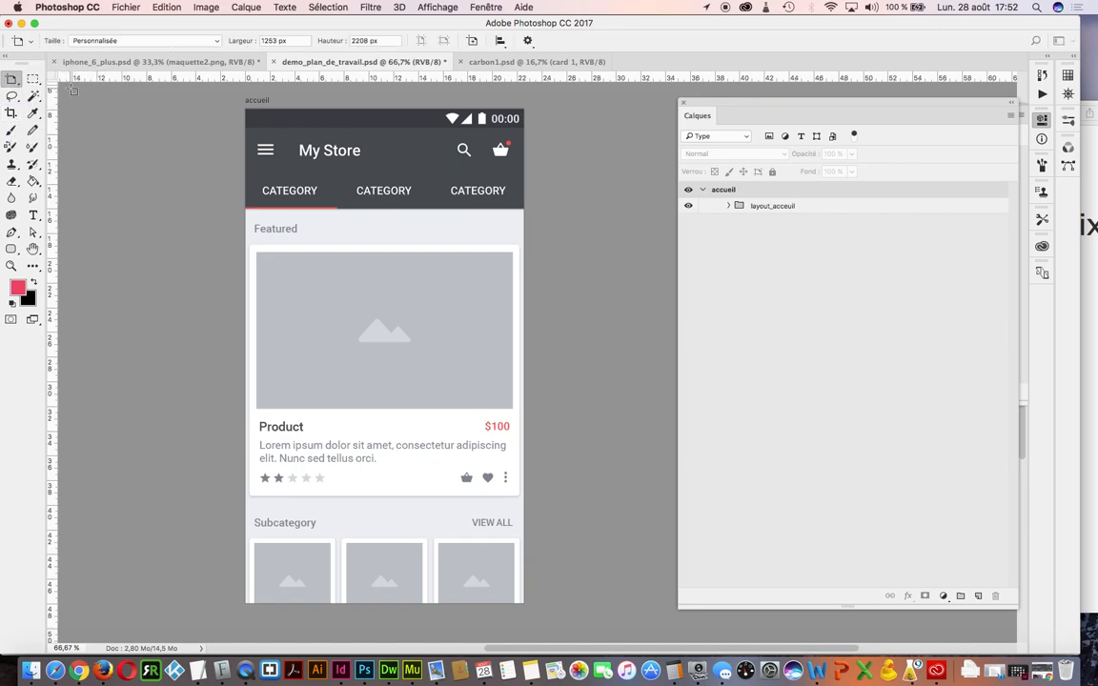
{"action": "key", "text": "v"}
{"action": "left_click", "coordinate": [348, 250]}
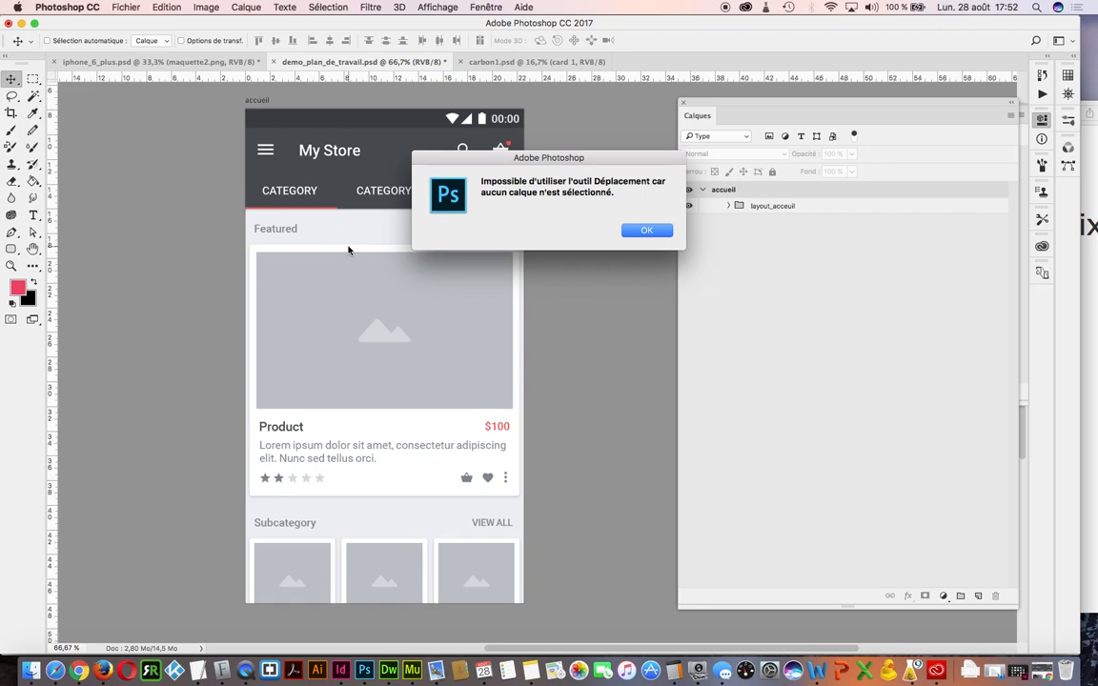
{"action": "left_click", "coordinate": [646, 230]}
- Add a blank iPhone 5 artboard of 640 × 1136 px directly to the right of the accueil artboard using the Artboard tool
{"action": "left_click", "coordinate": [753, 192]}
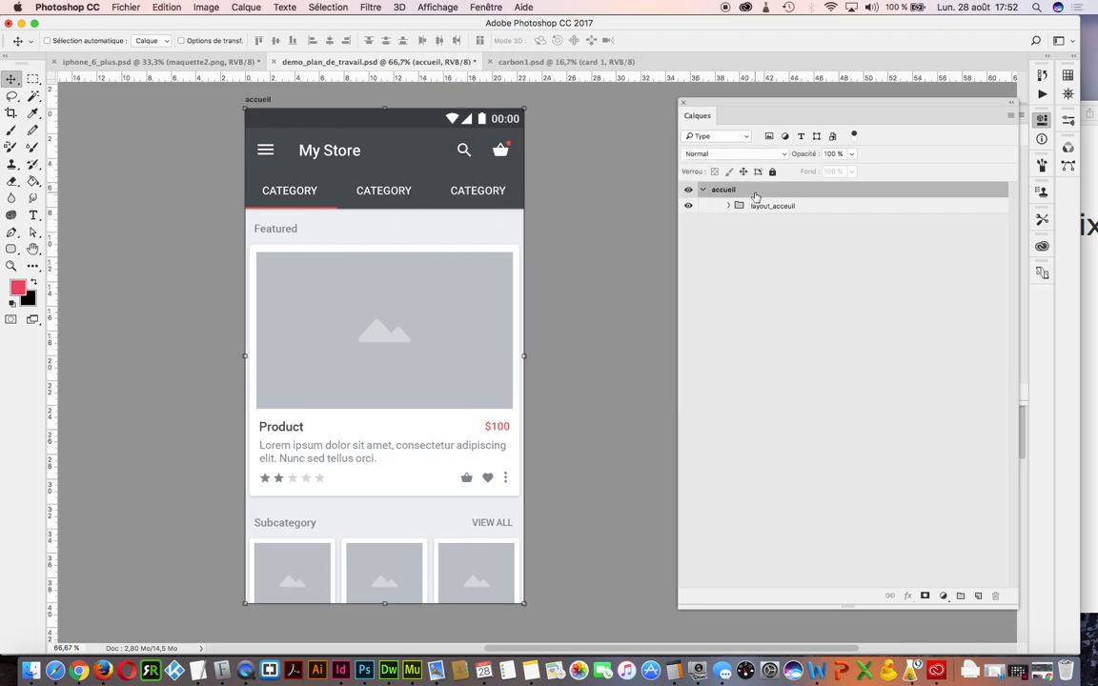
{"action": "left_click_drag", "start_coordinate": [9, 76], "coordinate": [30, 89]}
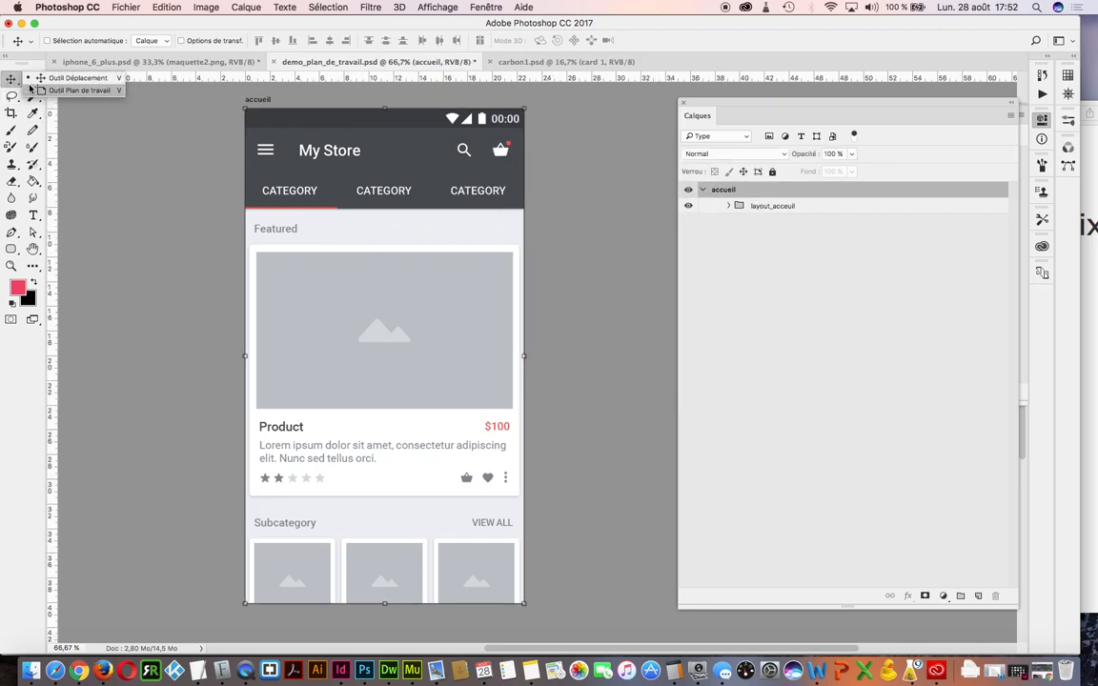
{"action": "left_click", "coordinate": [30, 89]}
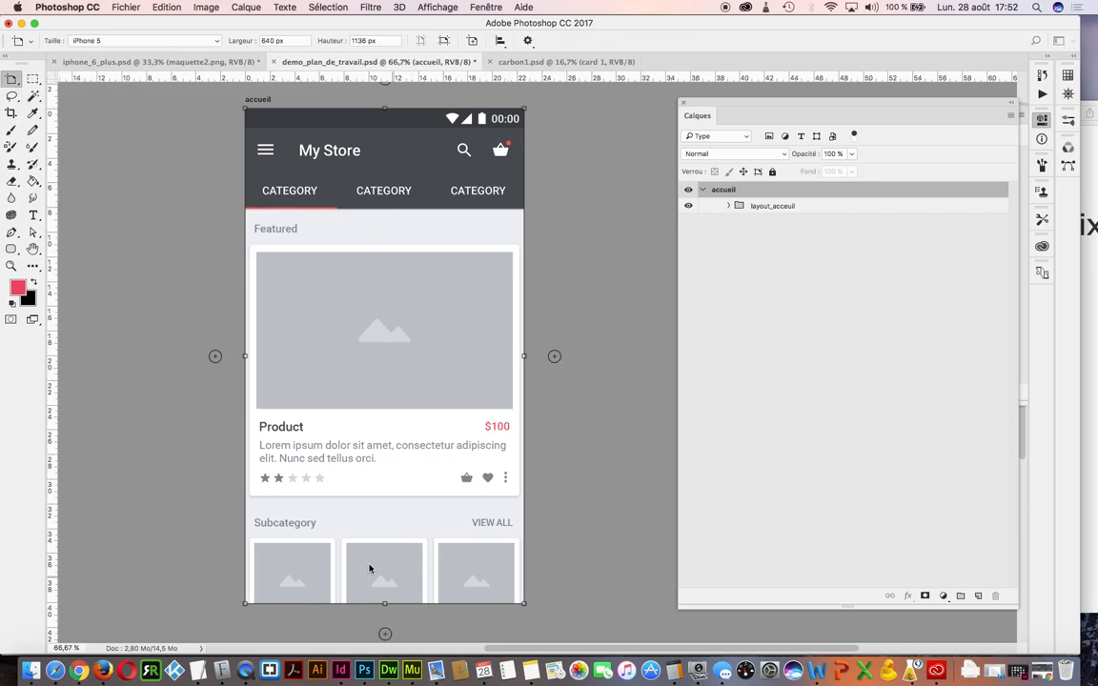
{"action": "key", "text": "super+minus"}
{"action": "left_click_drag", "start_coordinate": [386, 535], "coordinate": [275, 475]}
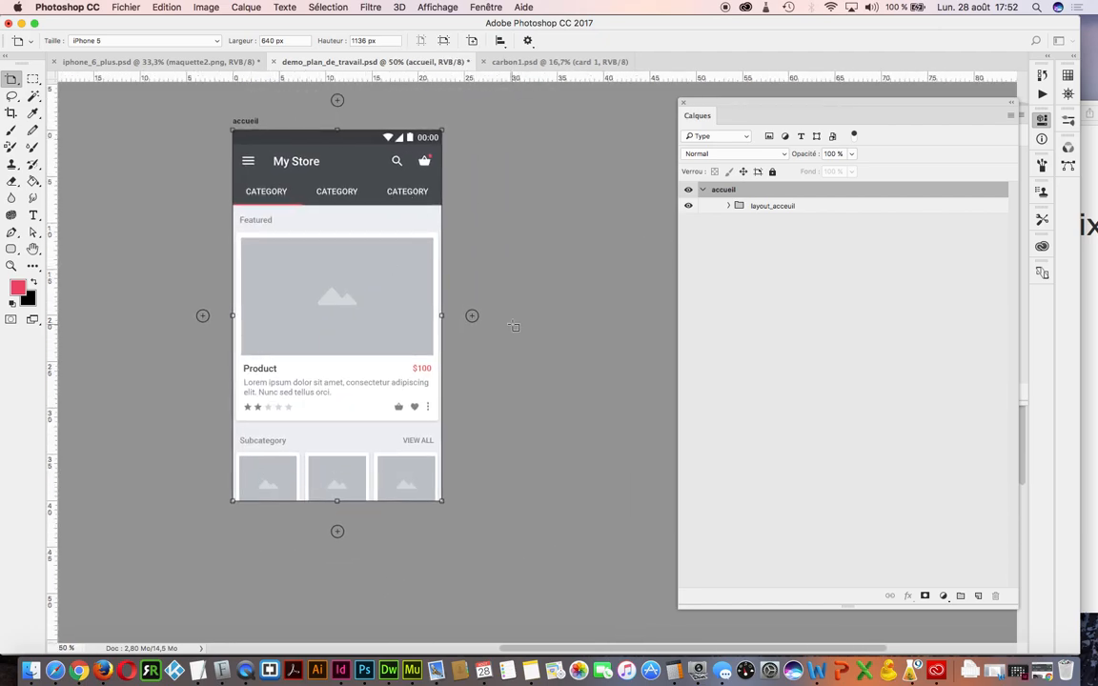
{"action": "left_click", "coordinate": [471, 316]}
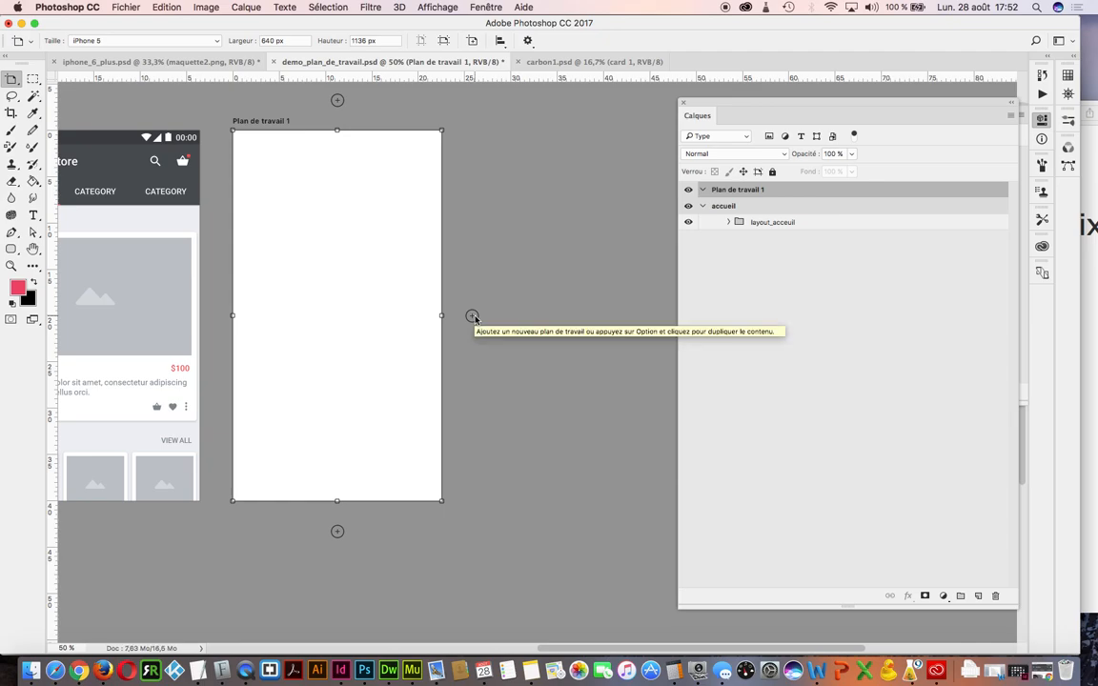
- Review the Artboard tool's options for nesting layers, resizing the canvas, keeping relative positions and shrinking the canvas on save
{"action": "left_click", "coordinate": [768, 228]}
{"action": "left_click_drag", "start_coordinate": [775, 231], "coordinate": [748, 205]}
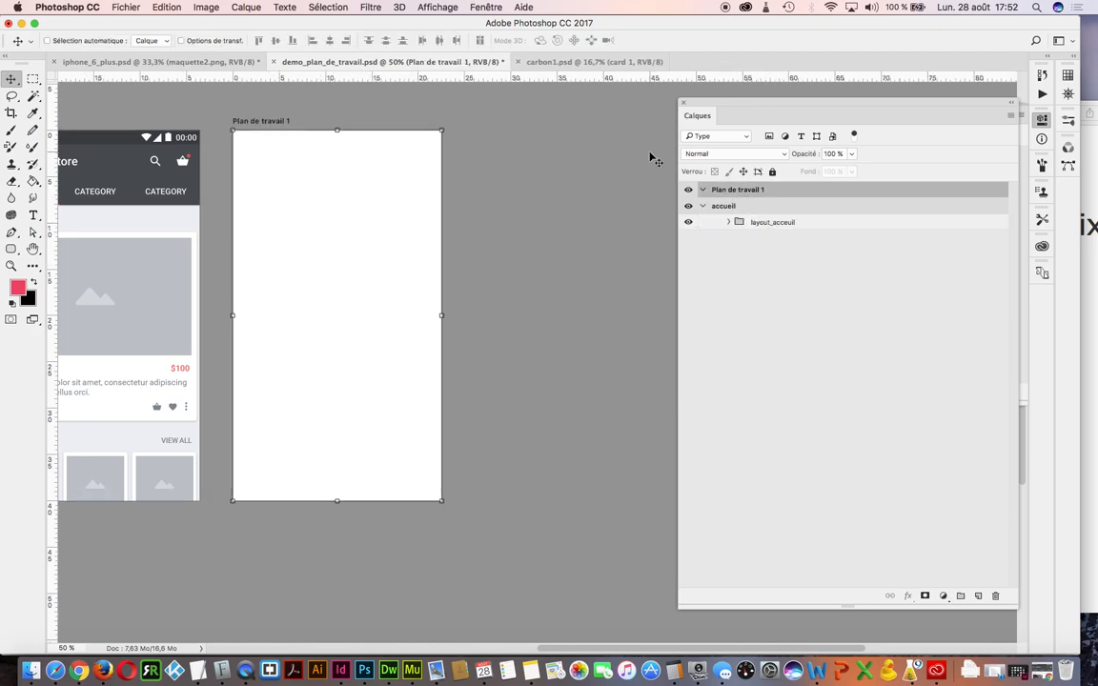
{"action": "left_click", "coordinate": [13, 80]}
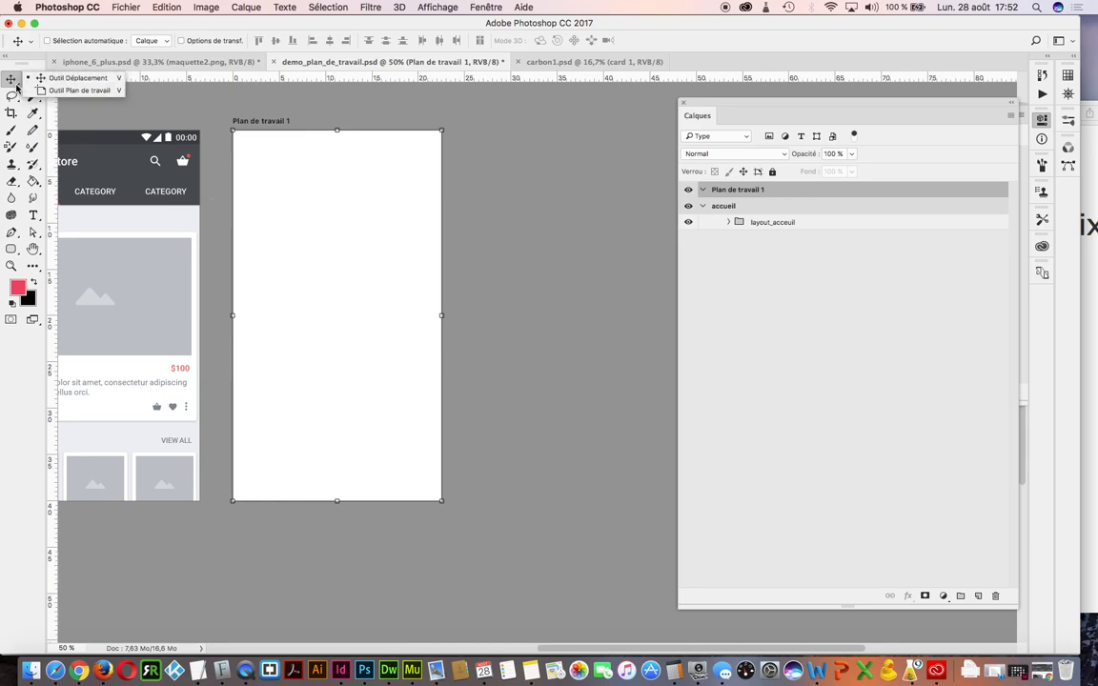
{"action": "left_click", "coordinate": [53, 85]}
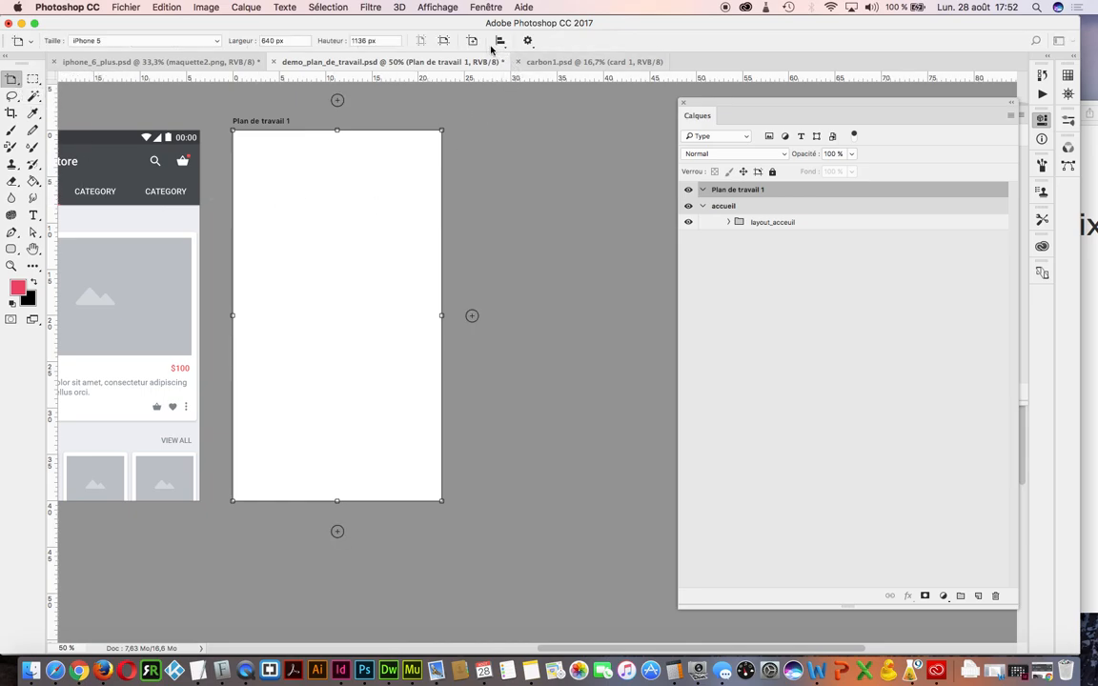
{"action": "left_click", "coordinate": [528, 41]}
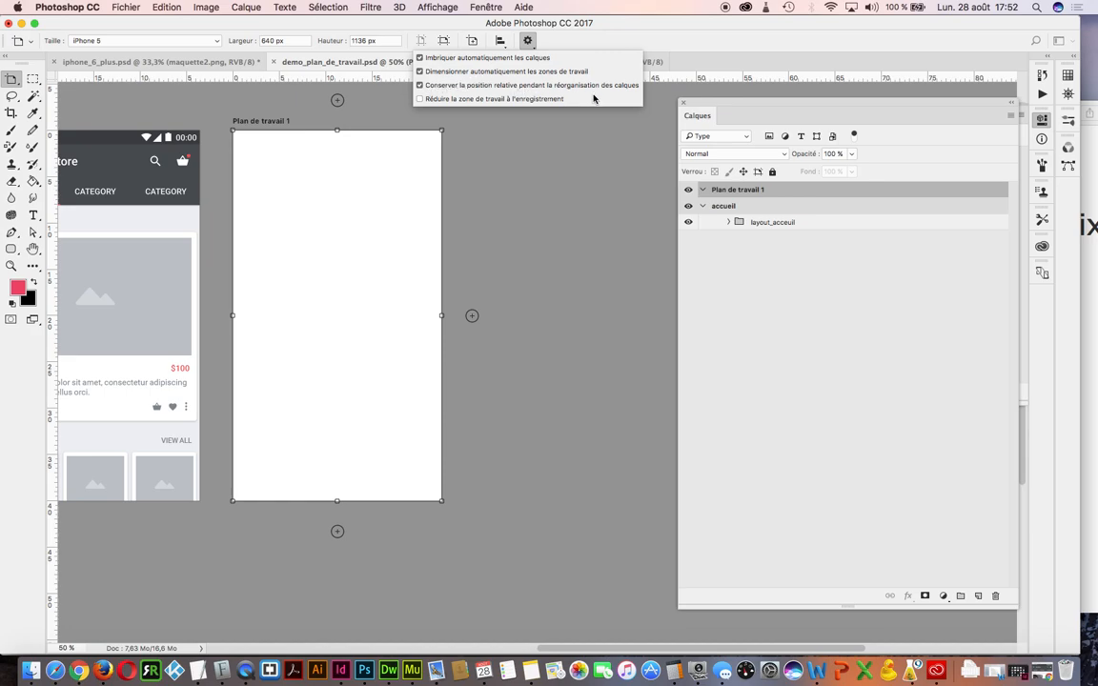
{"action": "left_click", "coordinate": [419, 100]}
{"action": "left_click", "coordinate": [768, 191]}
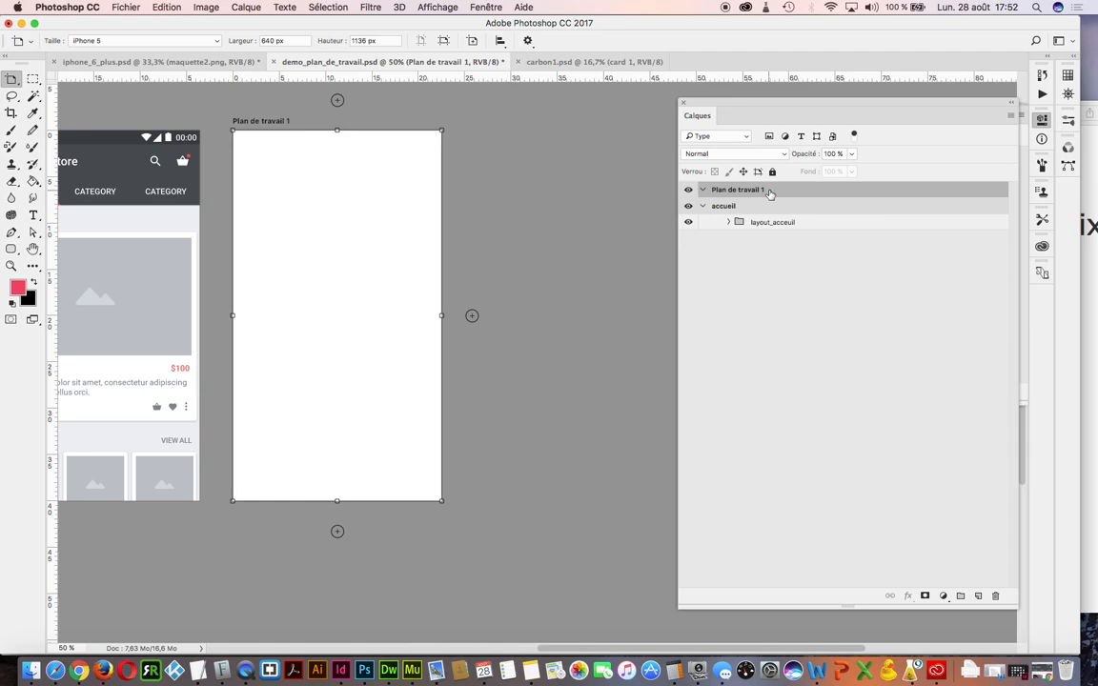
- Rename the new blank artboard as page_statue
{"action": "left_click", "coordinate": [774, 222]}
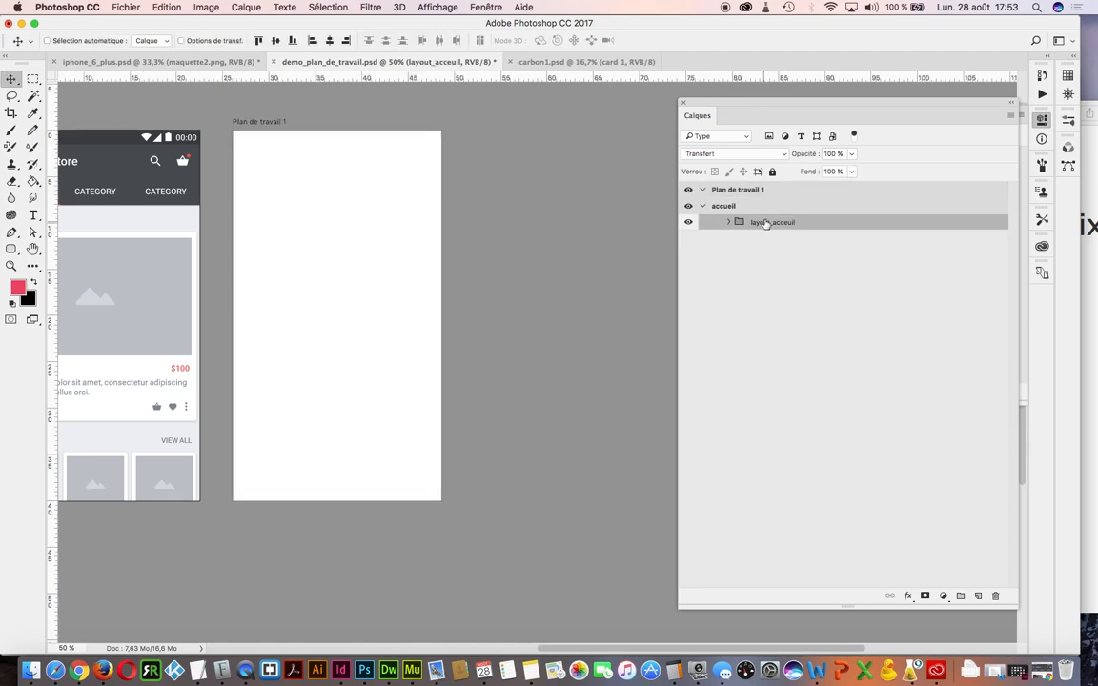
{"action": "left_click", "coordinate": [734, 191]}
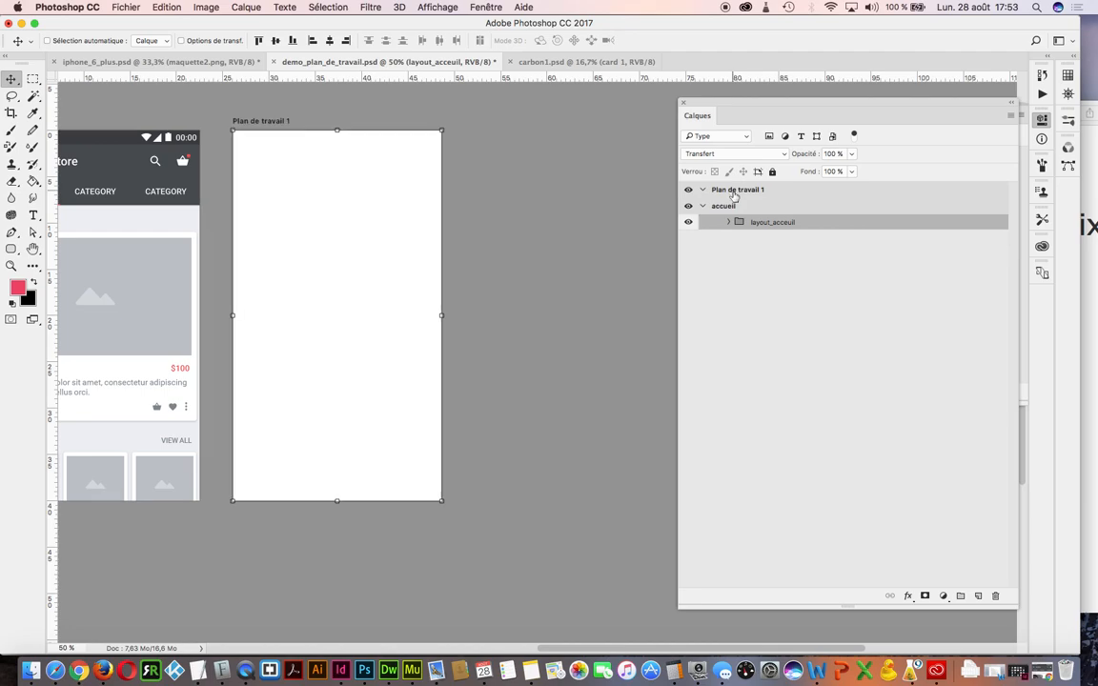
{"action": "double_click", "coordinate": [736, 190]}
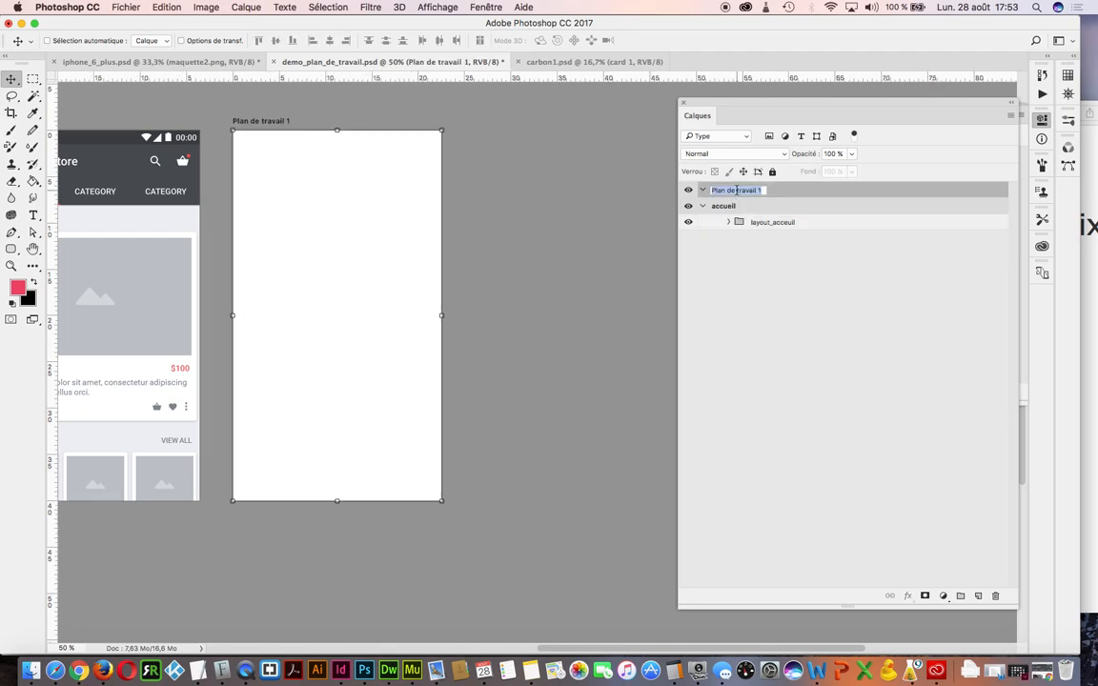
{"action": "type", "text": "page_statue"}
{"action": "key", "text": "Return"}
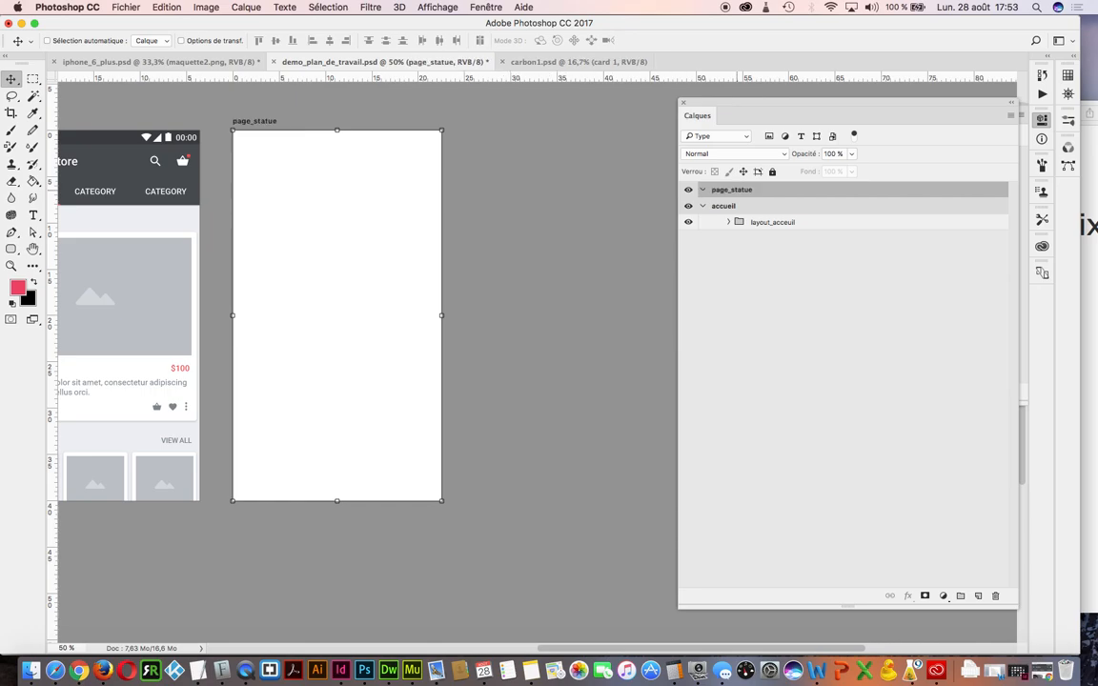
- Duplicate the layout_acceuil group from the accueil artboard into the page_statue artboard
{"action": "left_click", "coordinate": [754, 224]}
{"action": "left_click_drag", "start_coordinate": [754, 224], "coordinate": [754, 193]}
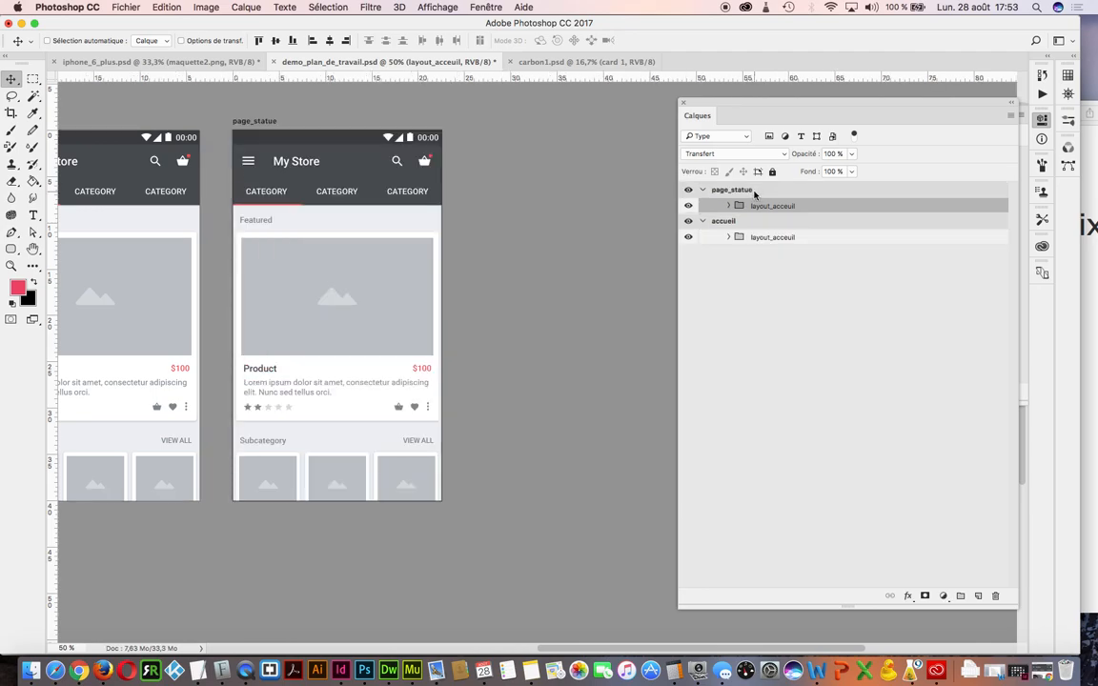
{"action": "scroll", "coordinate": [448, 245], "scroll_direction": "down", "scroll_amount": 4}
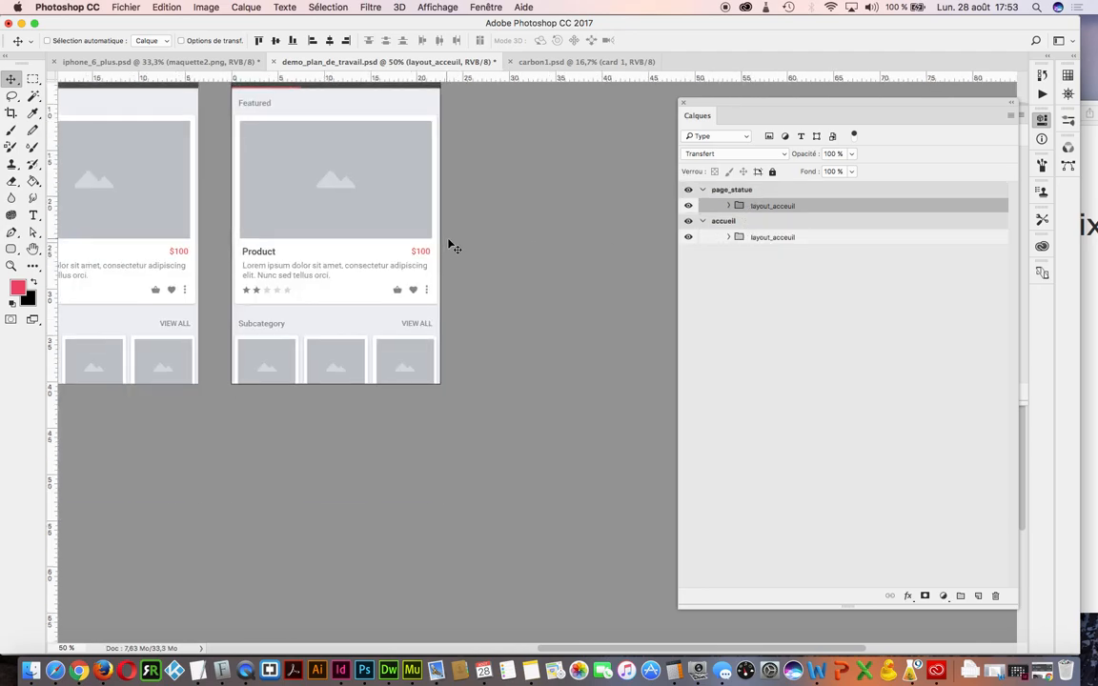
{"action": "scroll", "coordinate": [452, 244], "scroll_direction": "up", "scroll_amount": 5}
{"action": "scroll", "coordinate": [441, 226], "scroll_direction": "left", "scroll_amount": 6}
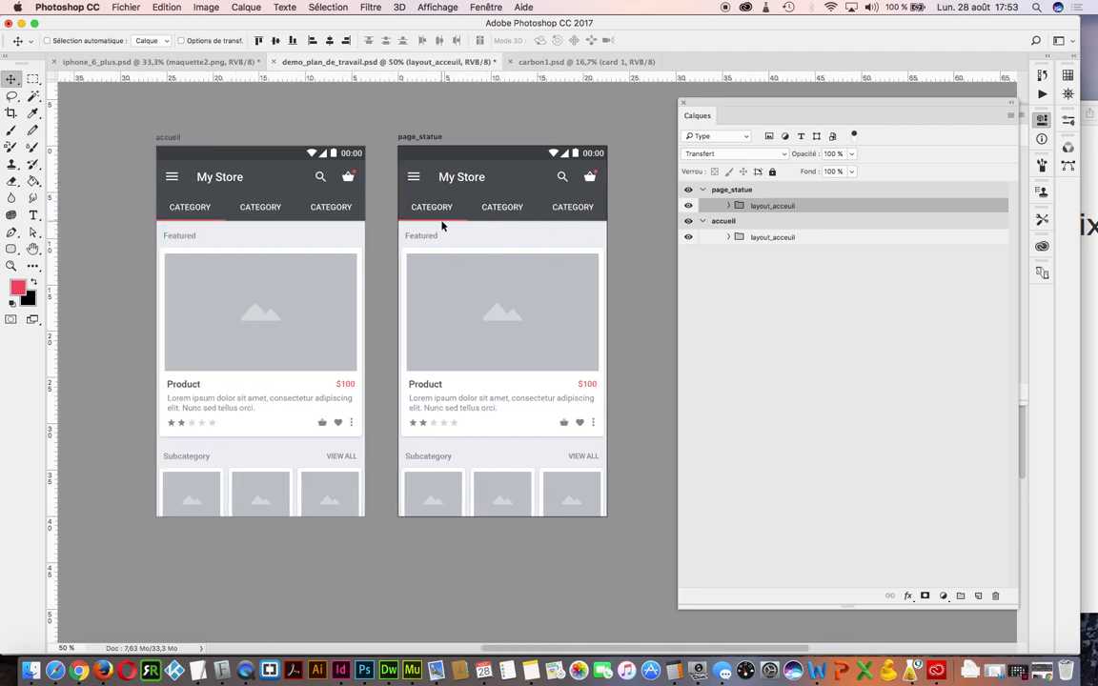
- Show the images group inside page_statue's layout_acceuil and hide its _MG_1845 layer so only the statue photo is used
{"action": "left_click", "coordinate": [728, 206]}
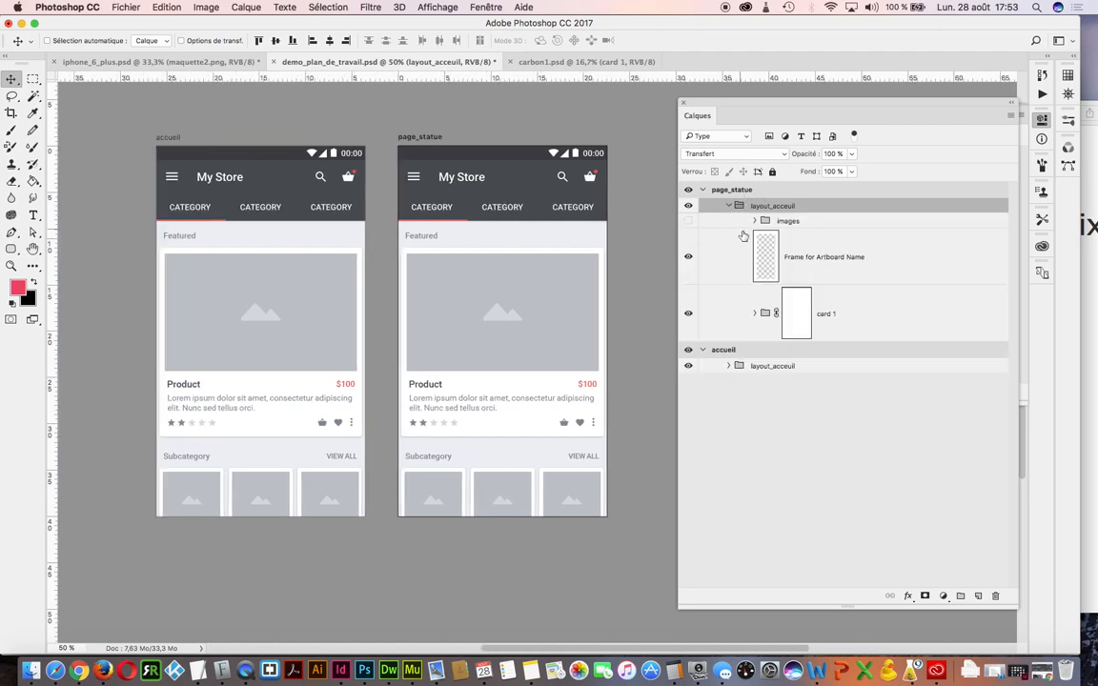
{"action": "left_click", "coordinate": [688, 220]}
{"action": "left_click", "coordinate": [754, 221]}
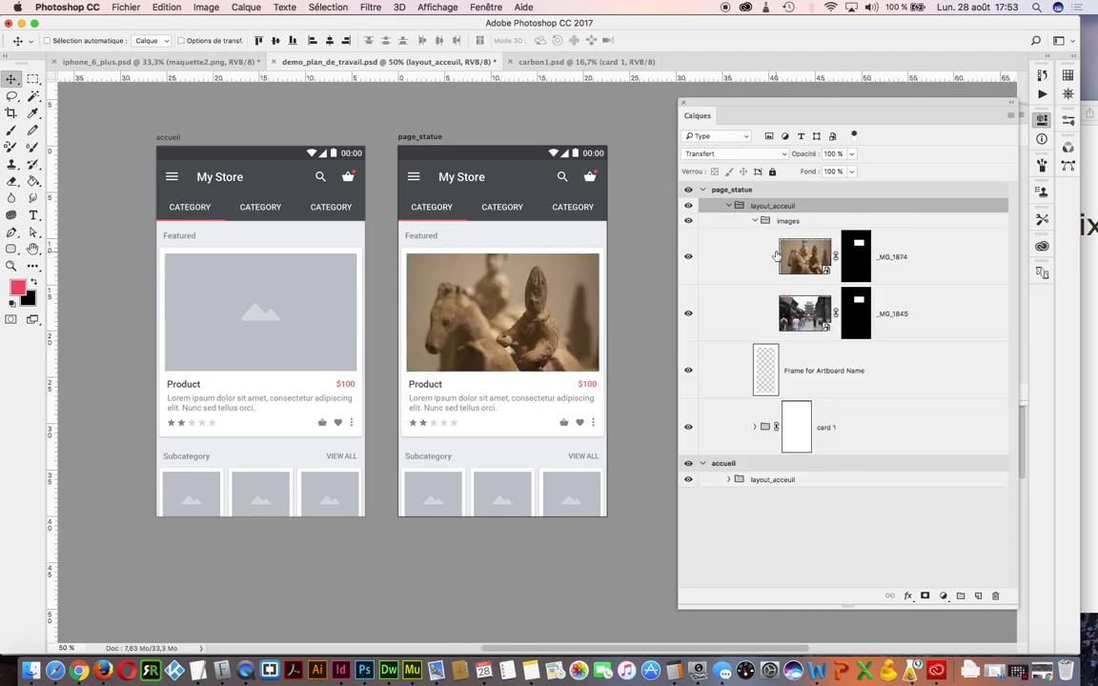
{"action": "left_click", "coordinate": [753, 221]}
{"action": "left_click", "coordinate": [729, 206]}
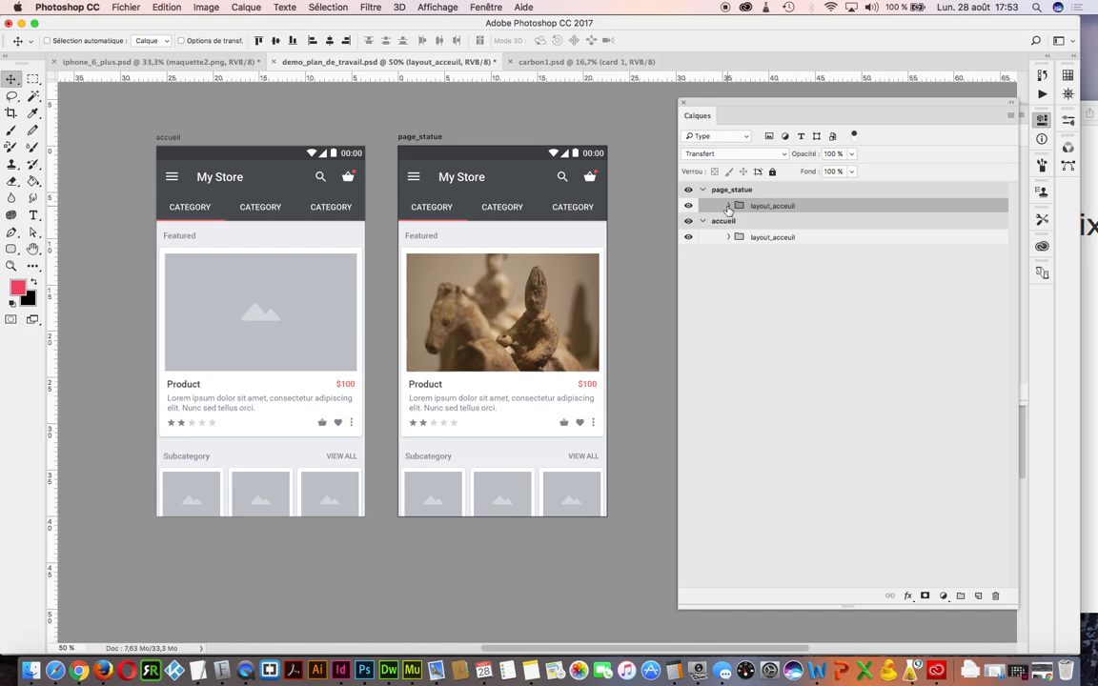
{"action": "left_click", "coordinate": [728, 206]}
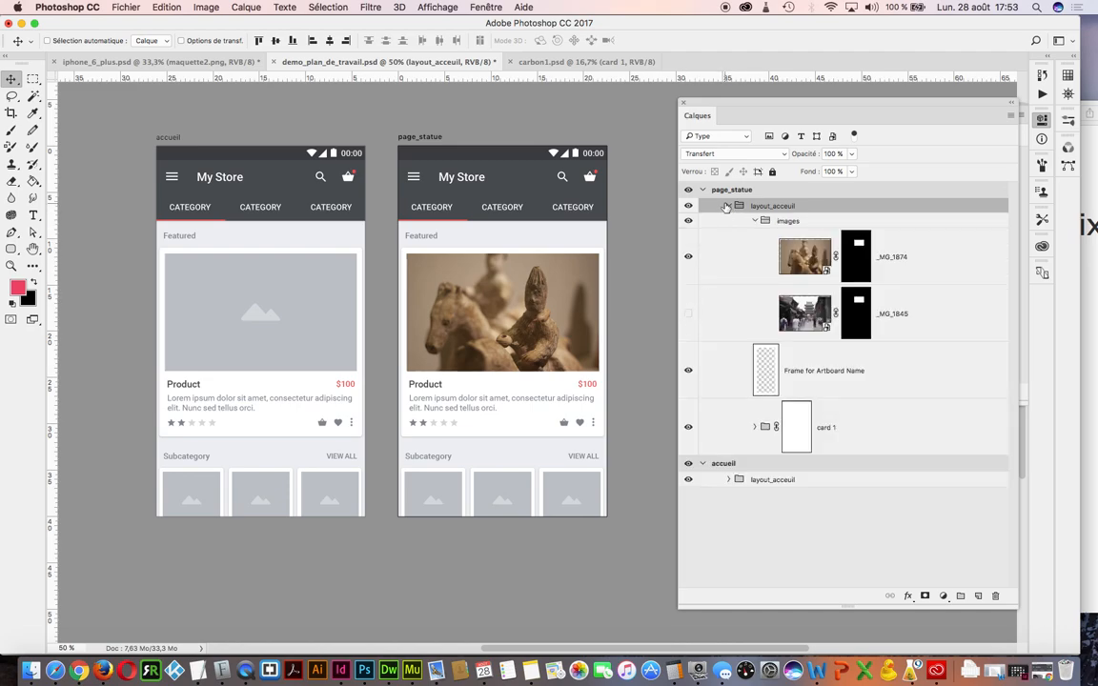
{"action": "left_click", "coordinate": [729, 206]}
- Show the images group in the accueil artboard and hide its _MG_1874 layer to use the street photo
{"action": "left_click", "coordinate": [729, 237]}
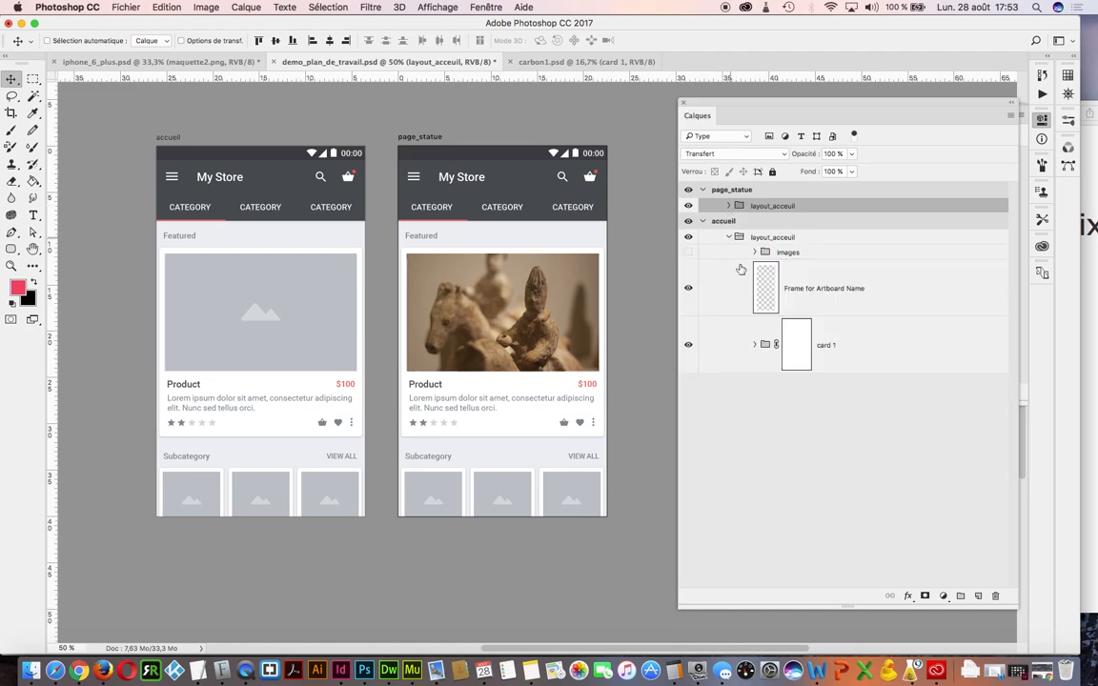
{"action": "left_click", "coordinate": [751, 252]}
{"action": "left_click", "coordinate": [754, 252]}
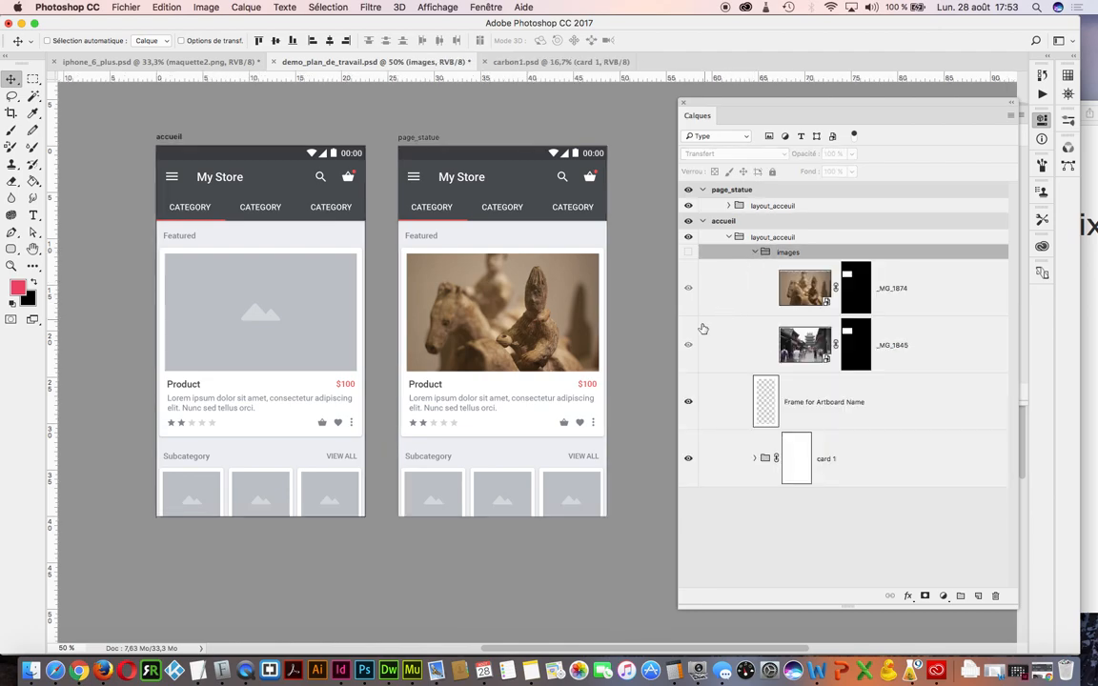
{"action": "left_click", "coordinate": [688, 252]}
{"action": "left_click", "coordinate": [688, 288]}
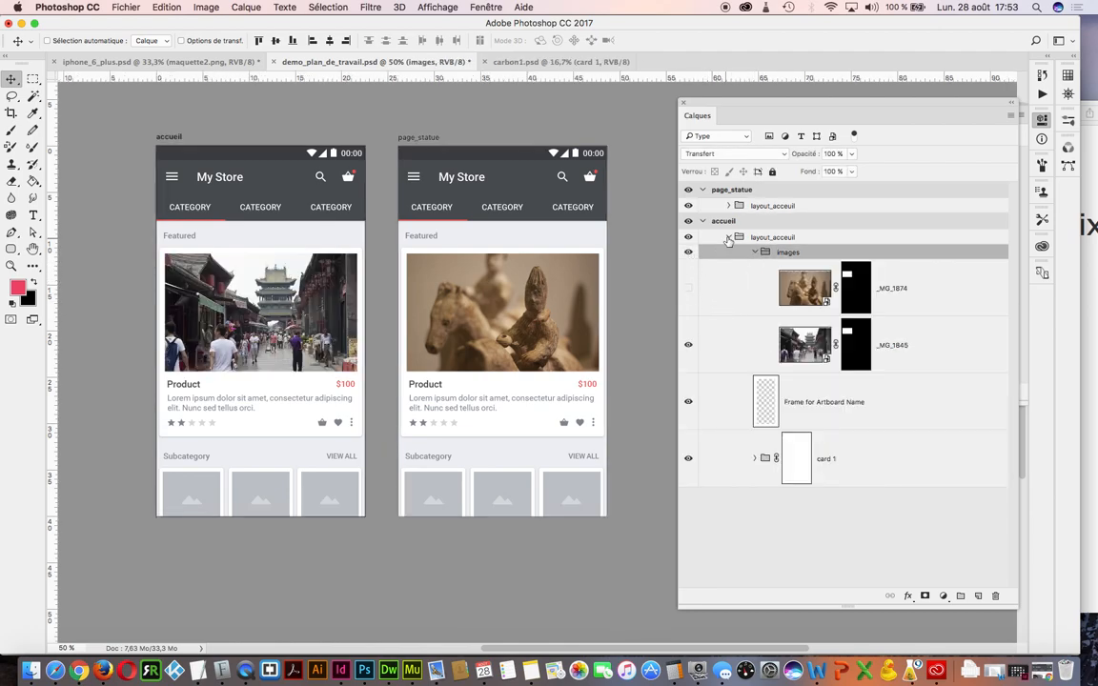
{"action": "left_click", "coordinate": [728, 239]}
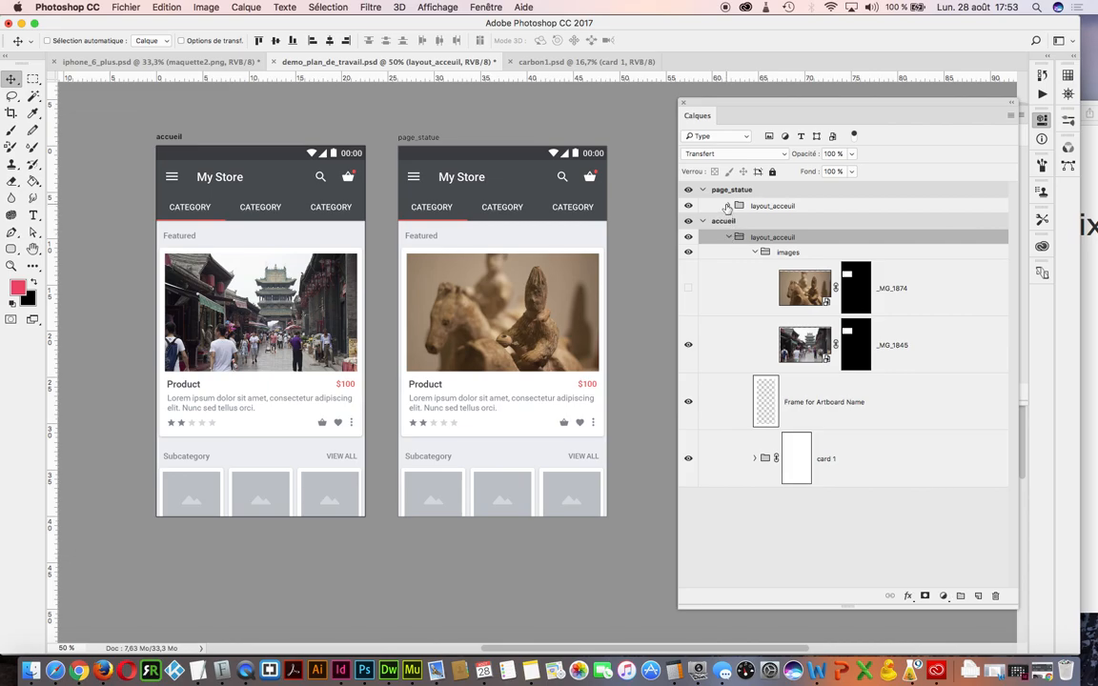
- Activate the Type tool and select the featured text layer within the card 1 group of the page_statue artboard
{"action": "left_click", "coordinate": [728, 206]}
{"action": "left_click", "coordinate": [767, 220]}
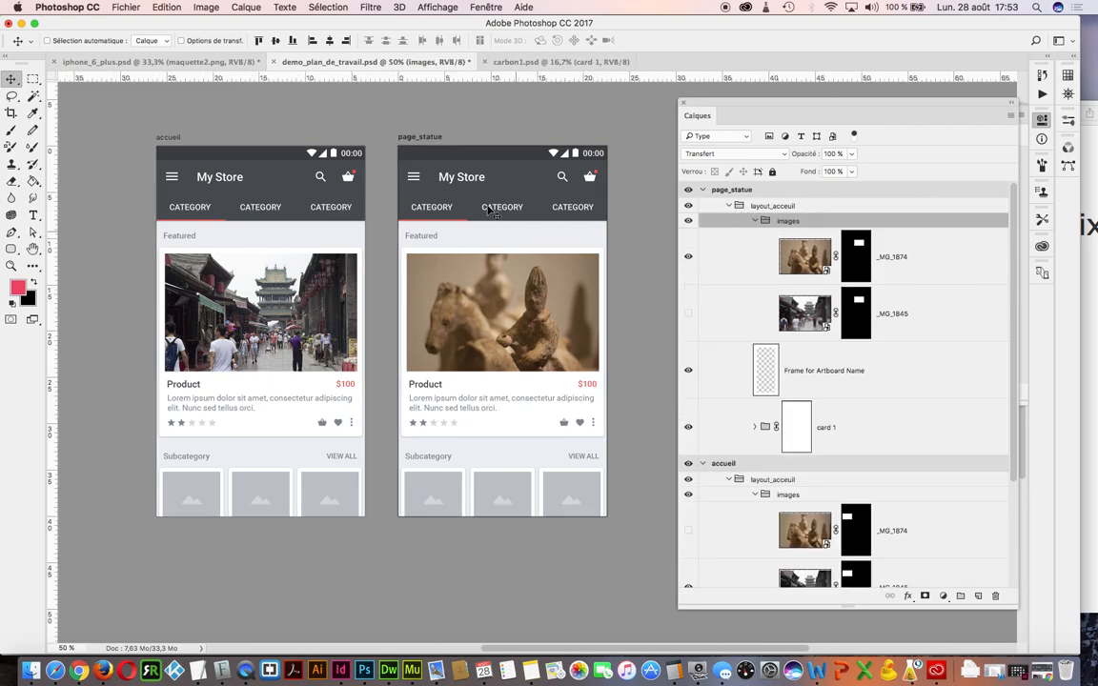
{"action": "key", "text": "t"}
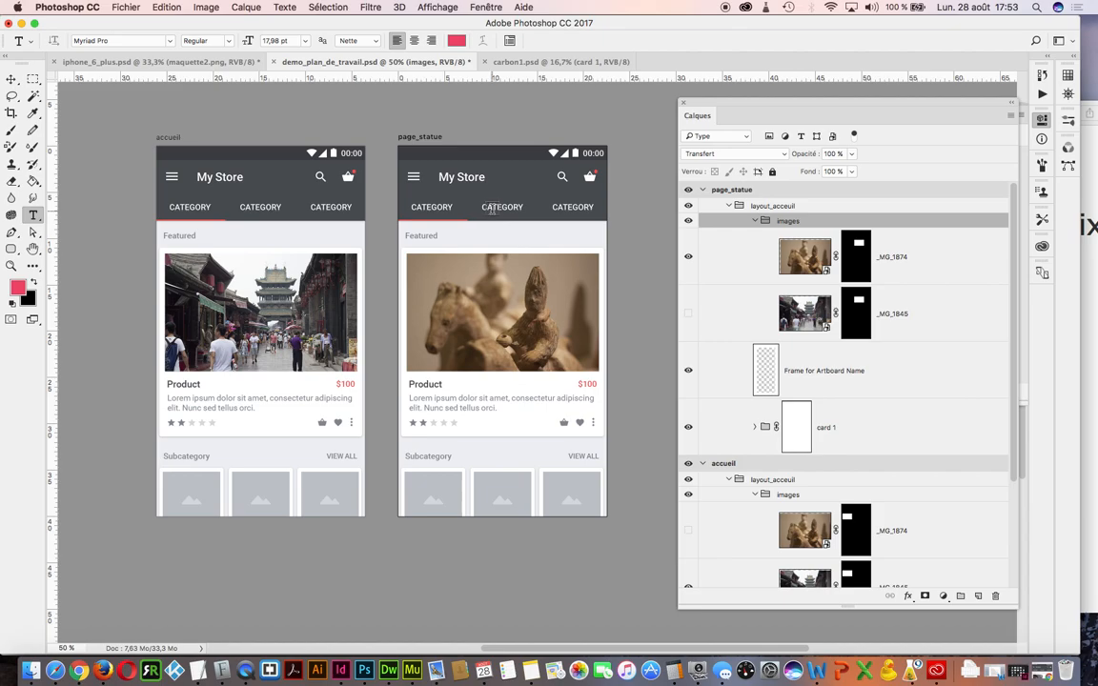
{"action": "left_click", "coordinate": [768, 431]}
{"action": "left_click", "coordinate": [755, 428]}
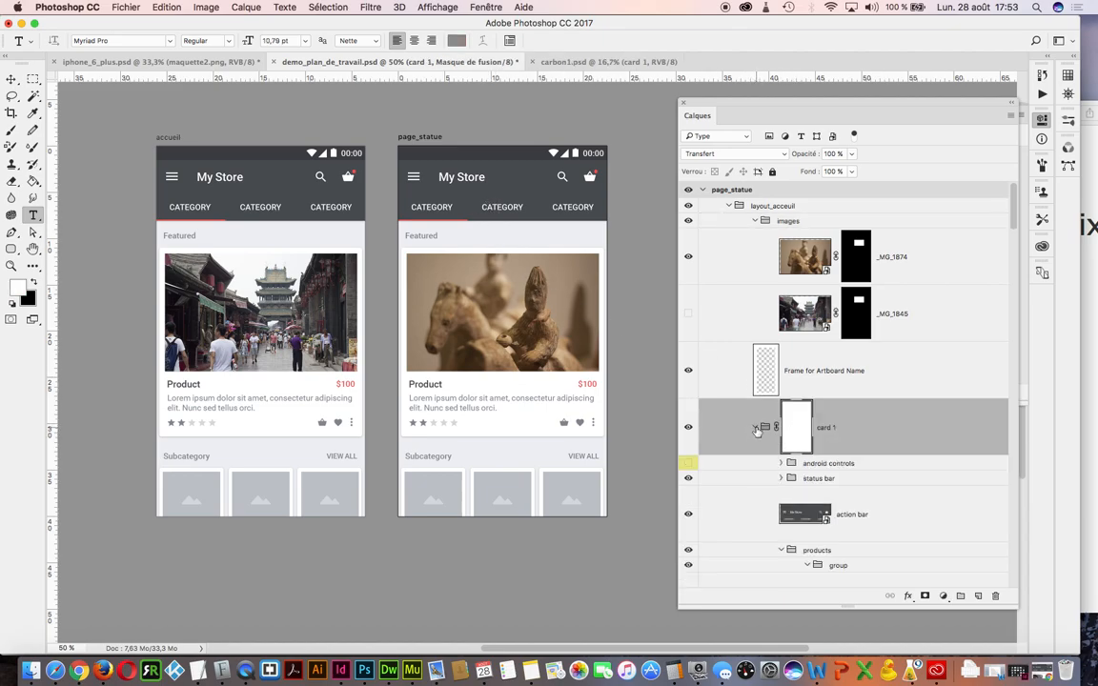
{"action": "scroll", "coordinate": [760, 432], "scroll_direction": "down", "scroll_amount": 8}
{"action": "left_click", "coordinate": [695, 292]}
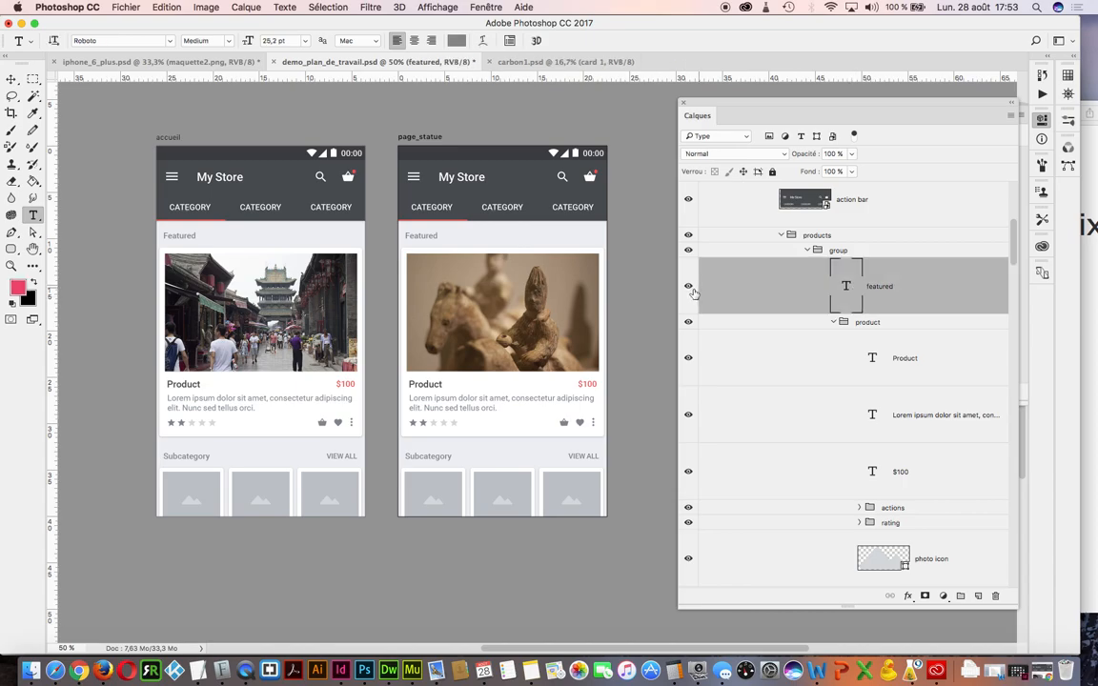